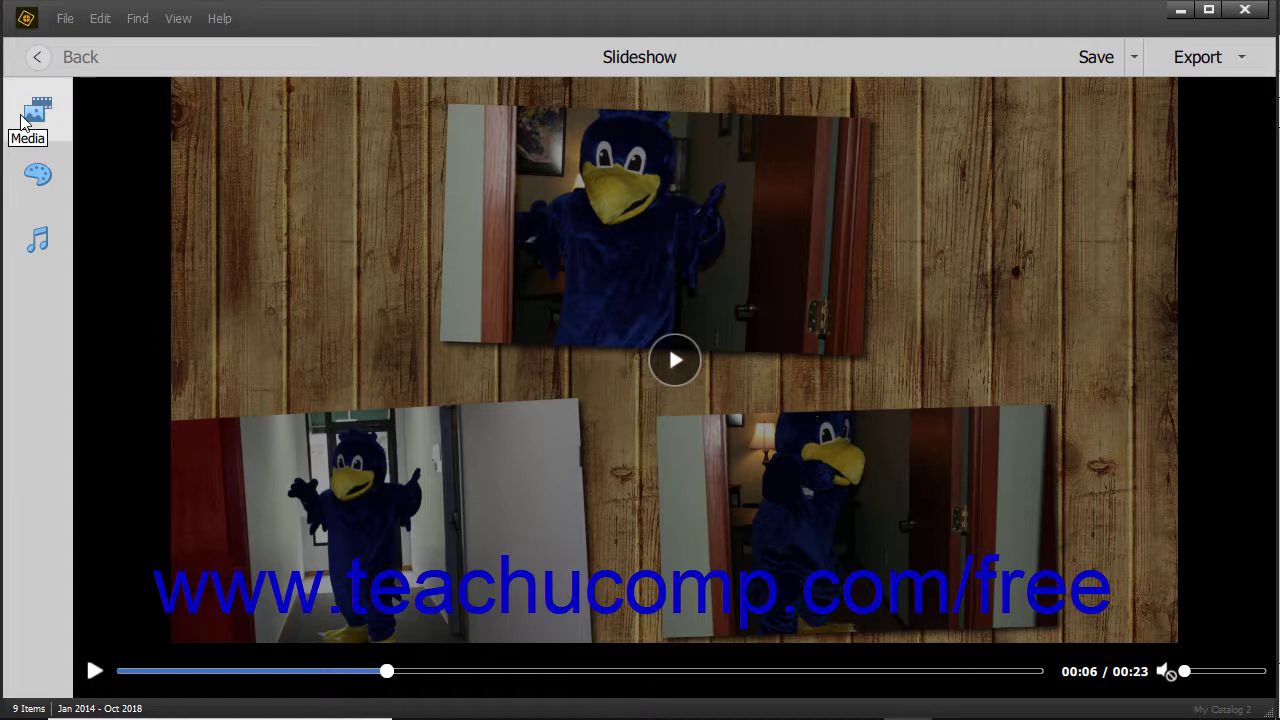
# - Glance at the music tracks, then reopen the Media panel listing the seven slideshow items
pyautogui.click(45, 230)
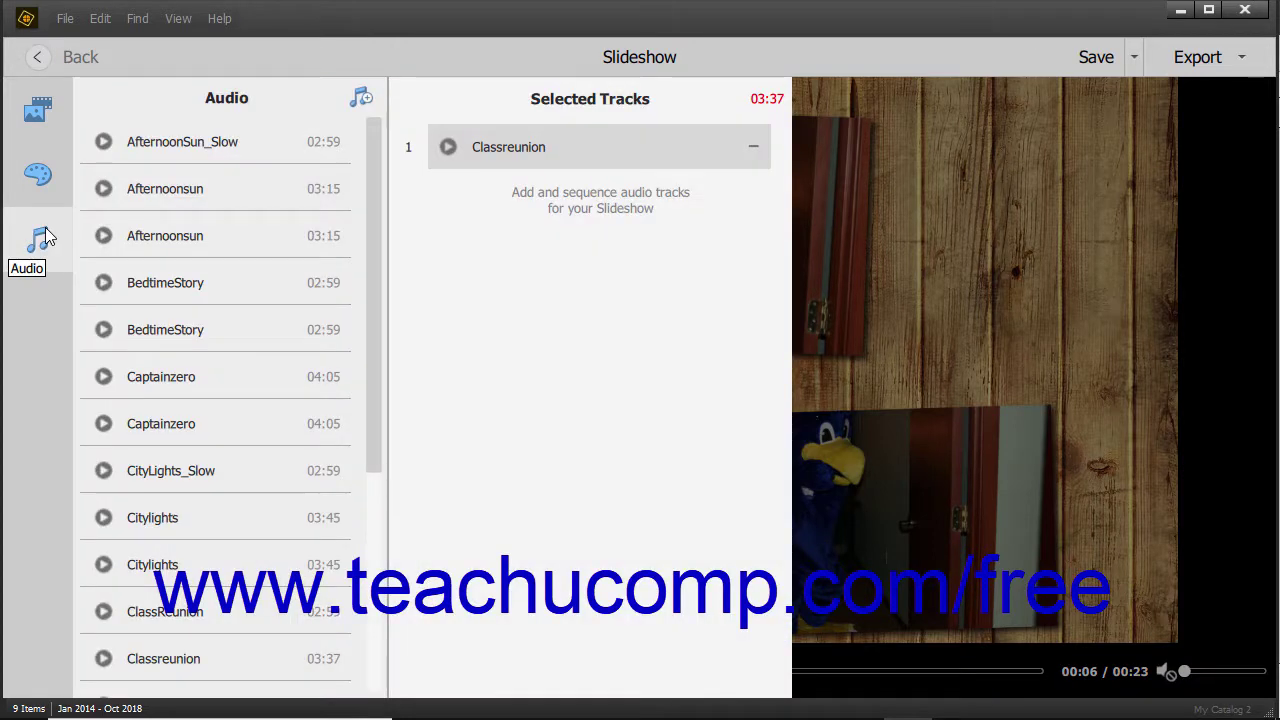
pyautogui.click(45, 237)
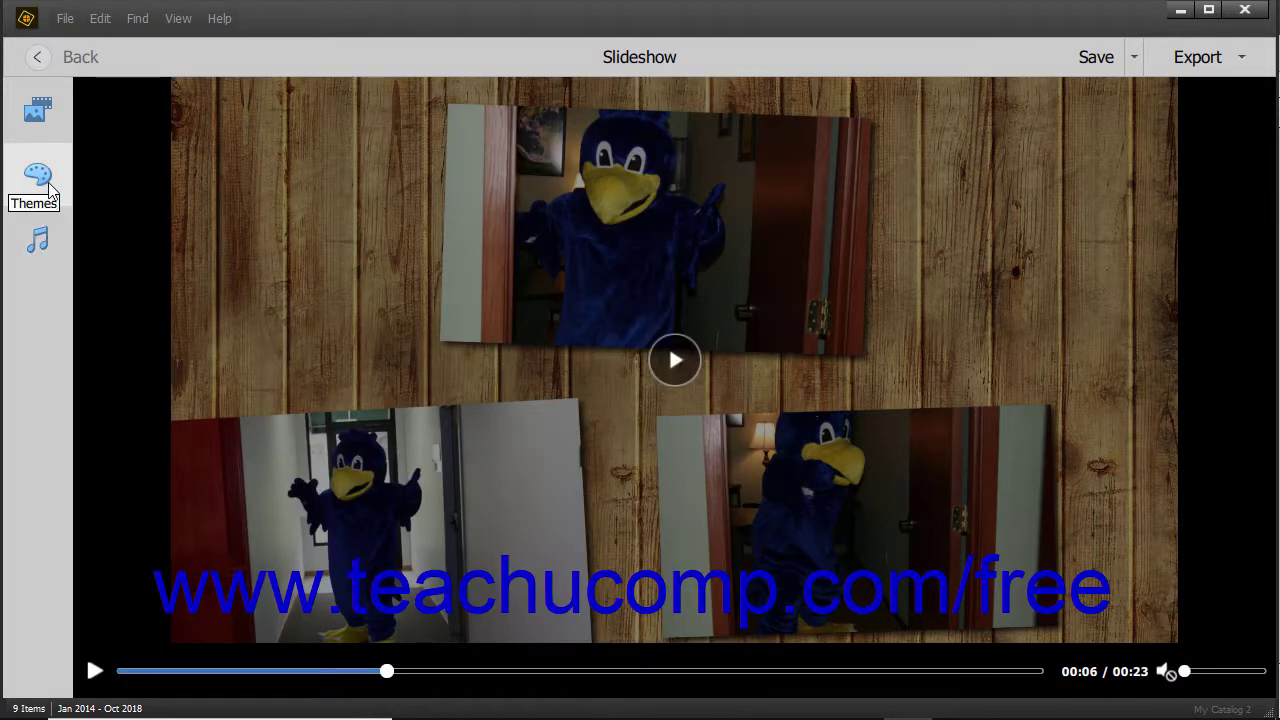
pyautogui.click(41, 112)
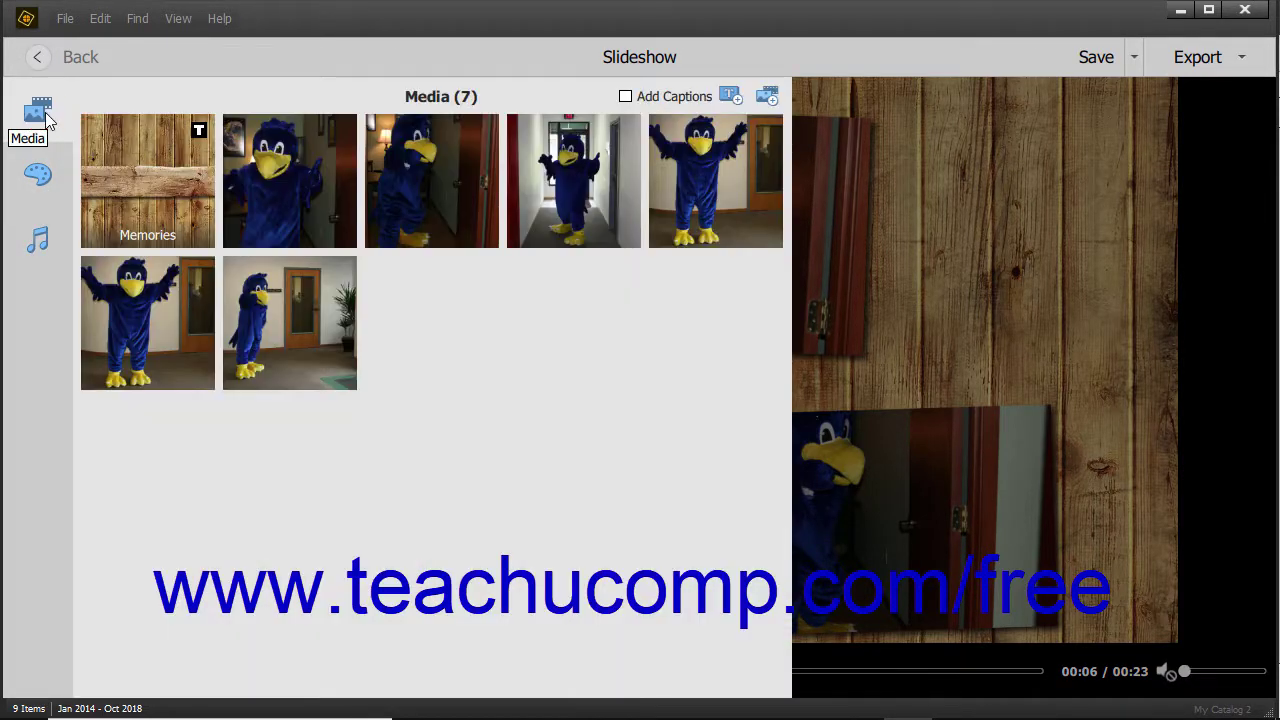
pyautogui.click(41, 112)
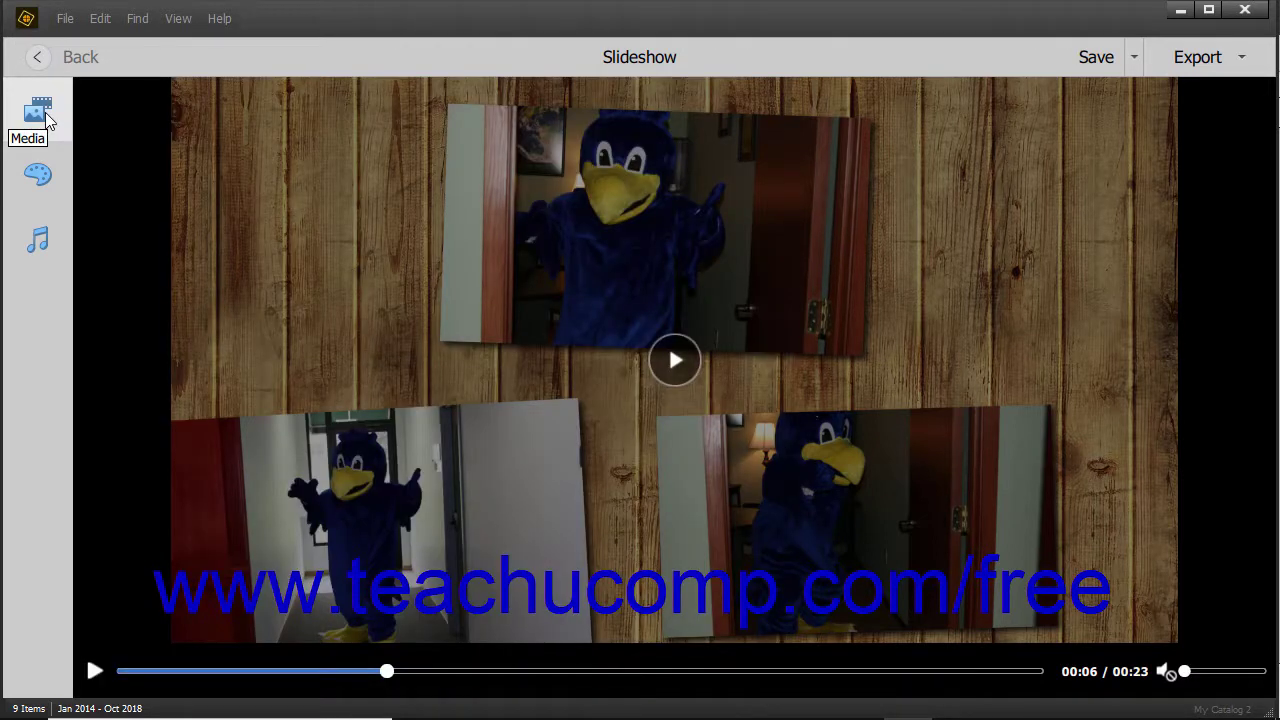
pyautogui.click(41, 112)
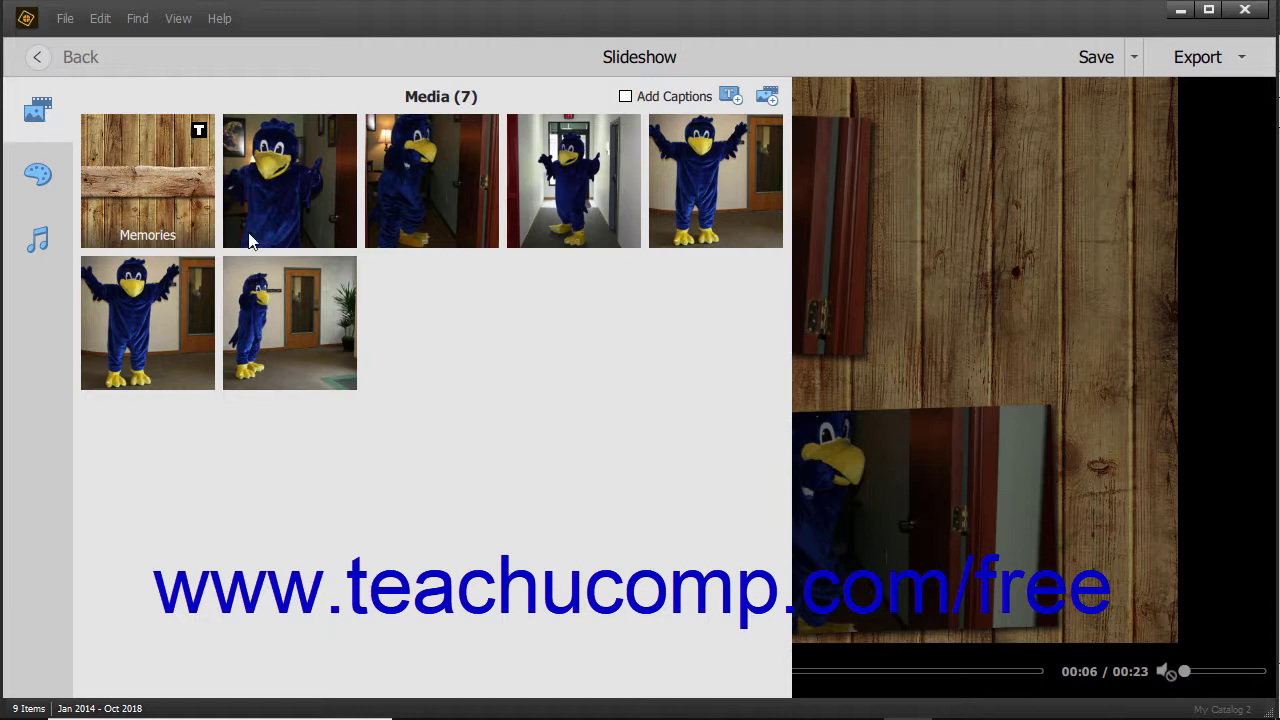
# - Practise selecting thumbnails: Memories slide, third and last photos, then the second-through-fifth range
pyautogui.click(167, 201)
pyautogui.click(167, 201)
pyautogui.click(167, 201)
pyautogui.click(413, 200)
pyautogui.click(296, 320)
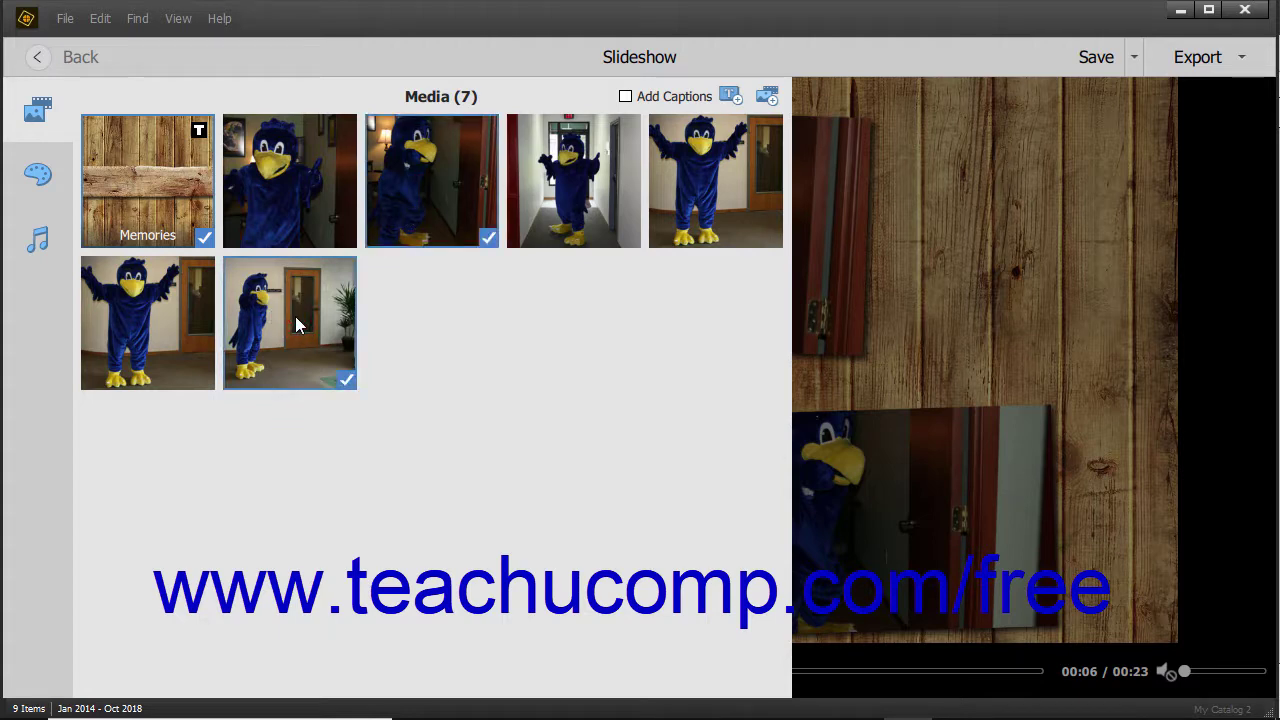
pyautogui.click(339, 203)
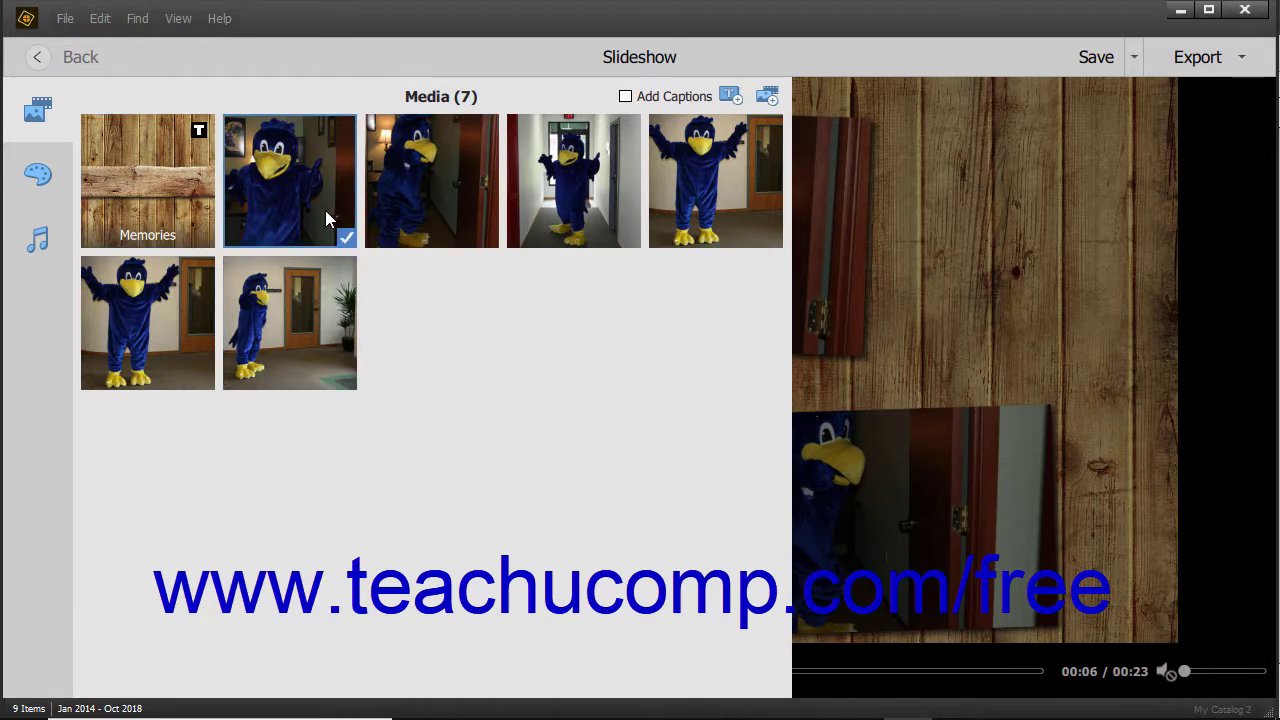
pyautogui.keyDown('shift'); pyautogui.click(726, 200); pyautogui.keyUp('shift')
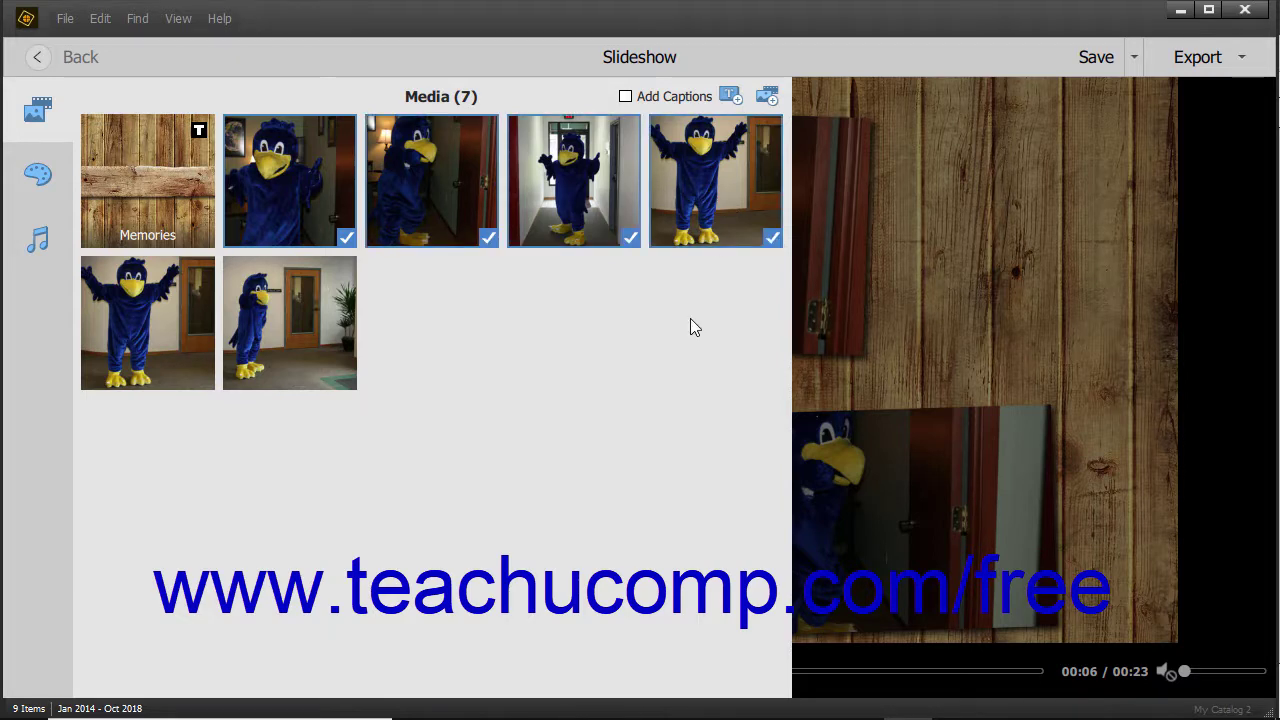
pyautogui.click(196, 215)
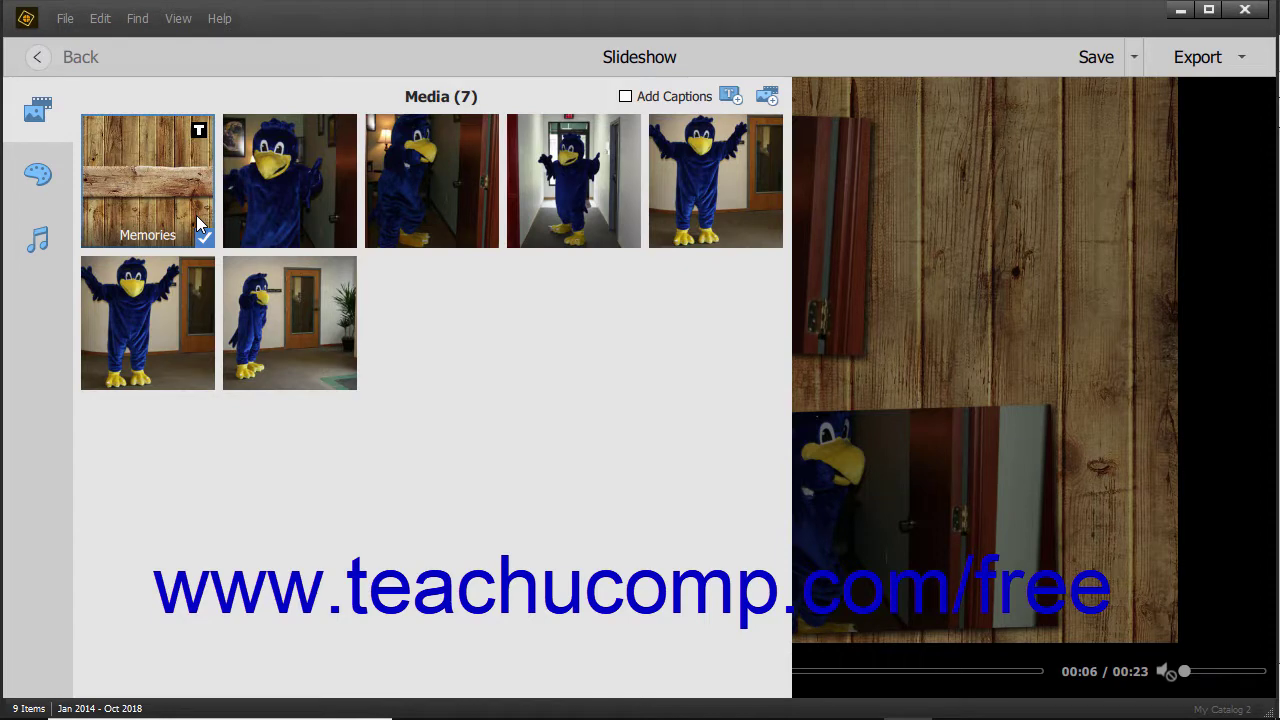
# - Drag the hallway mascot photo to fifth place, after the arms-raised shot
pyautogui.click(565, 192)
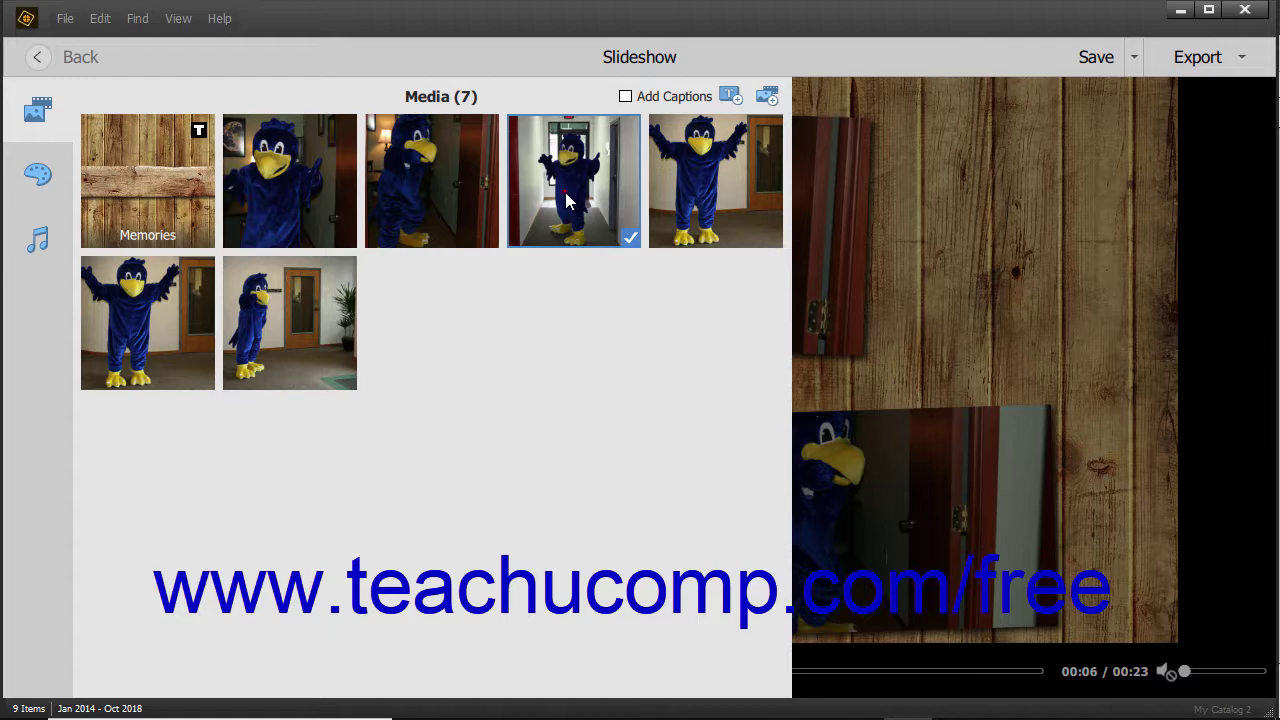
pyautogui.moveTo(565, 192); pyautogui.dragTo(175, 289)
pyautogui.moveTo(80, 294); pyautogui.dragTo(80, 294)
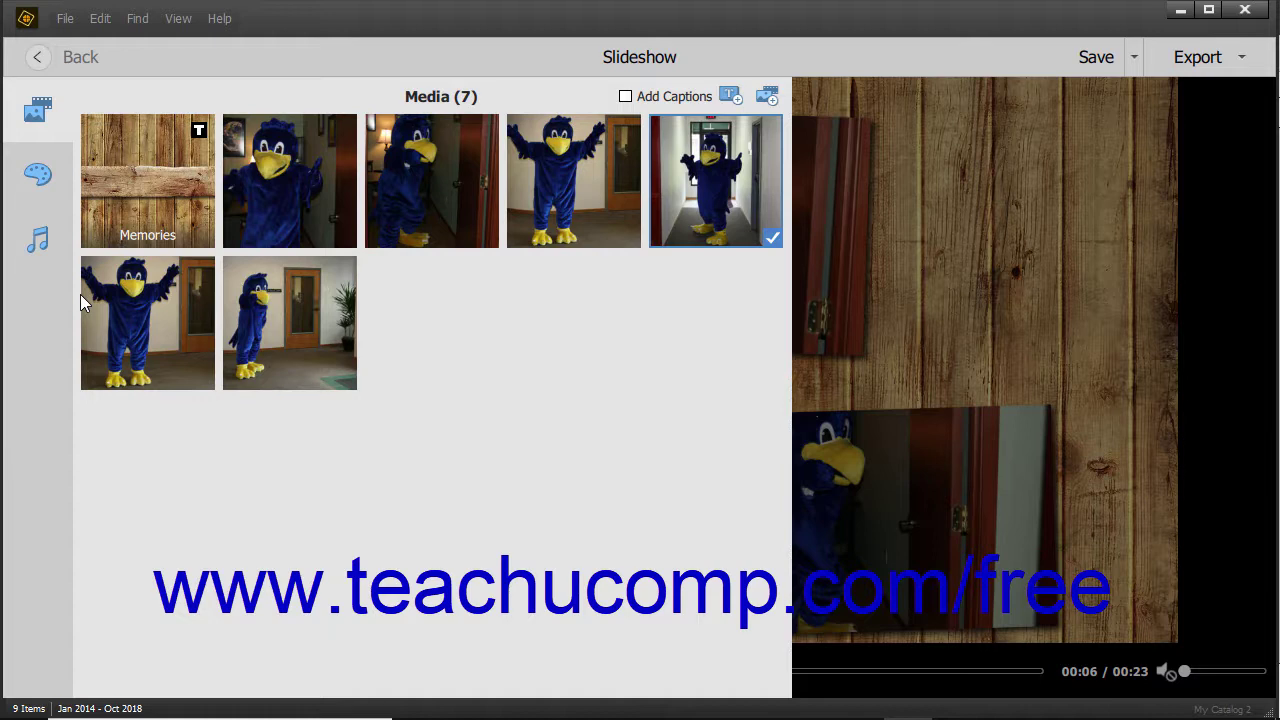
# - Open the Add Media picker from the Organizer, showing grid media filtered by Album
pyautogui.click(768, 95)
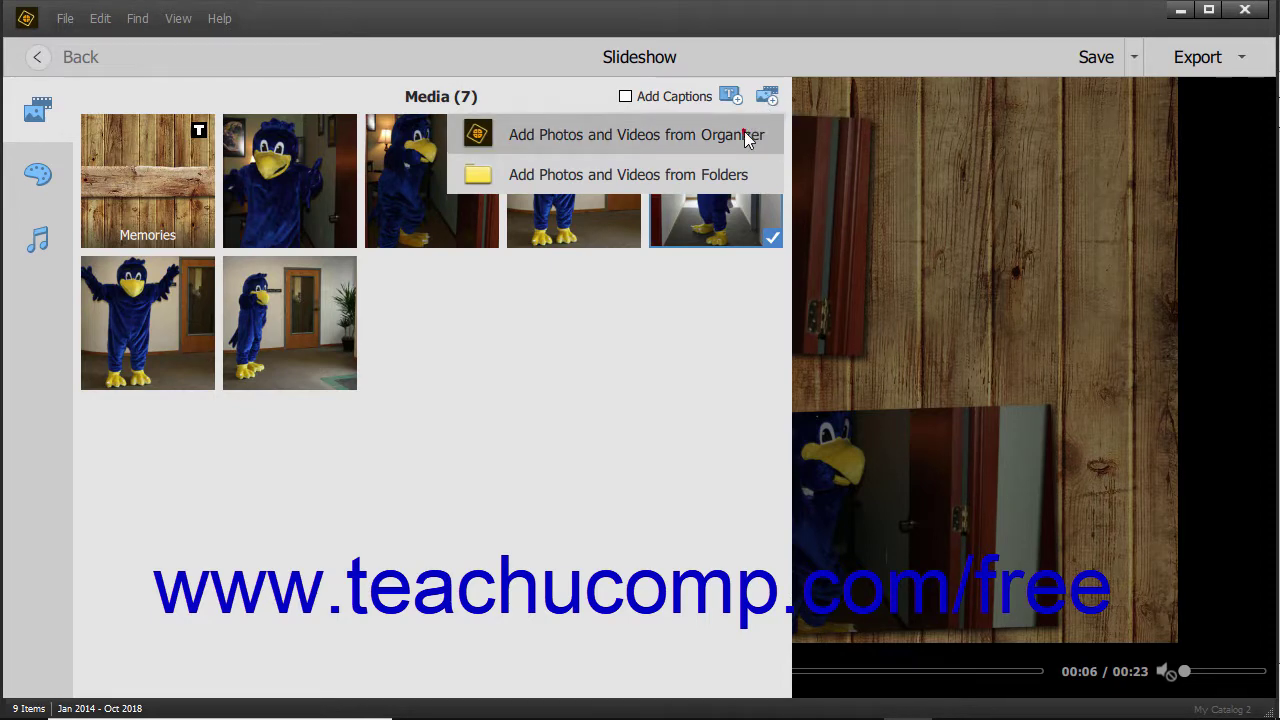
pyautogui.click(745, 135)
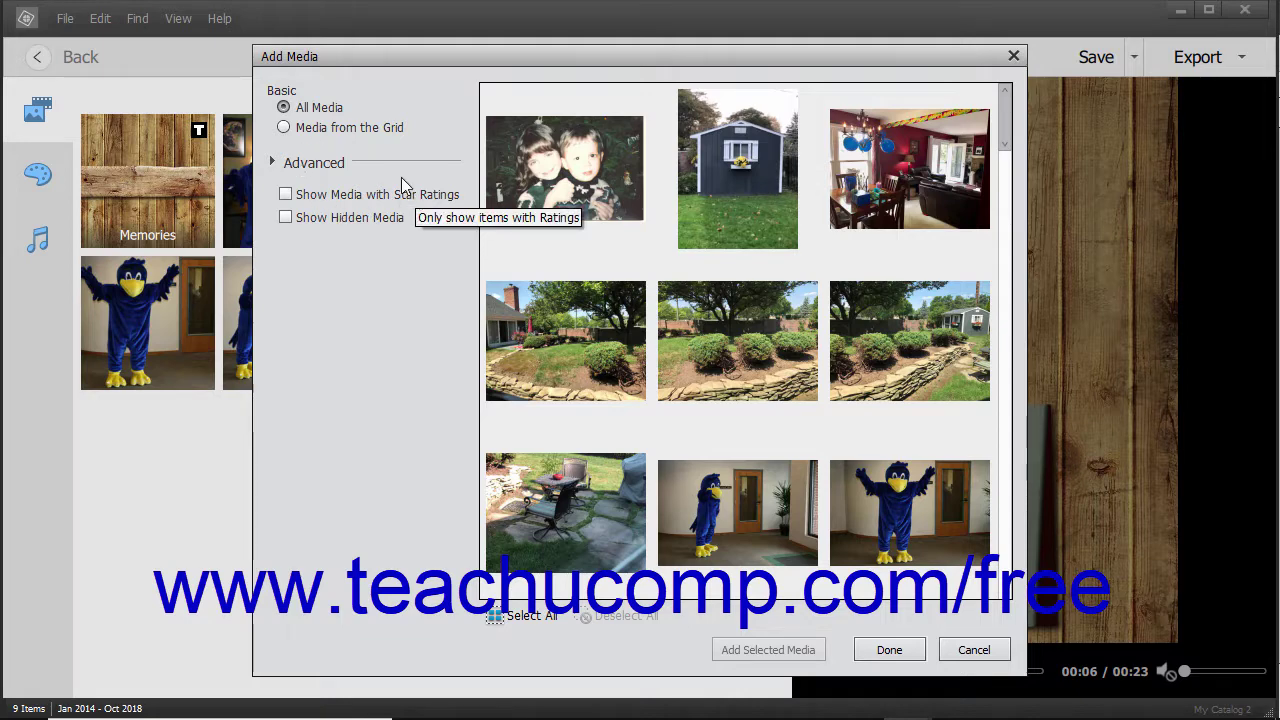
pyautogui.click(333, 110)
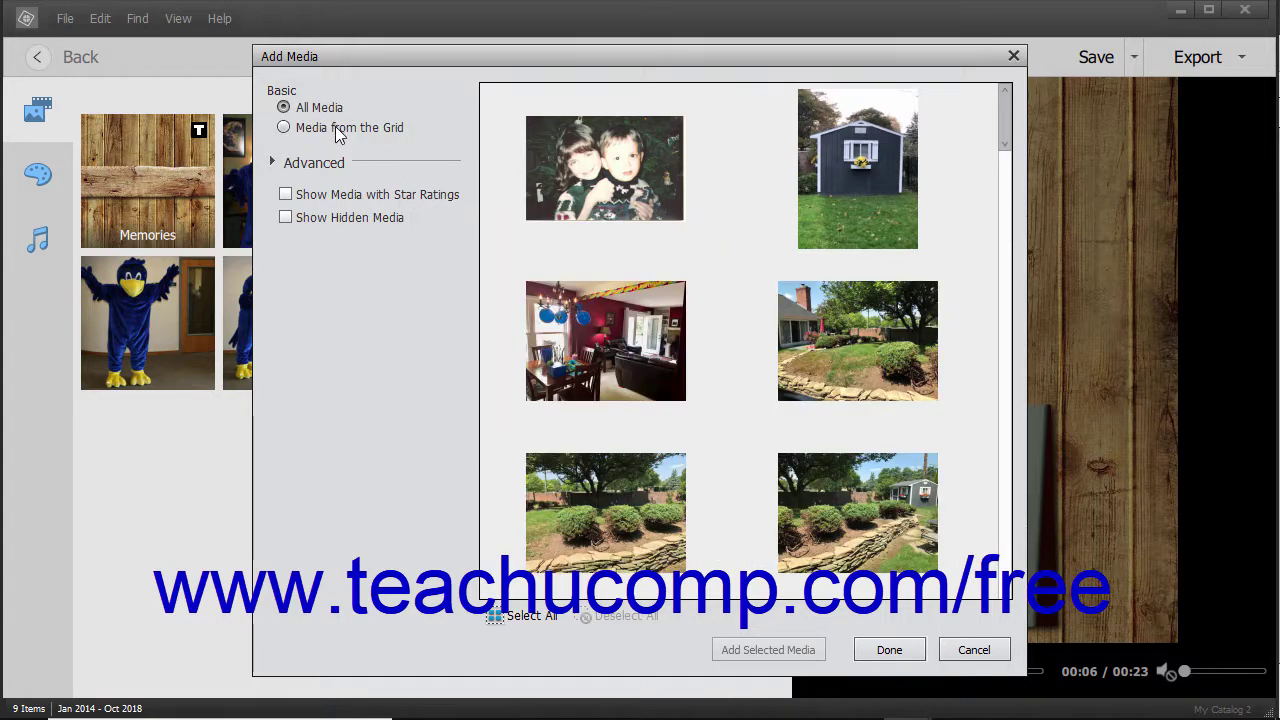
pyautogui.click(338, 130)
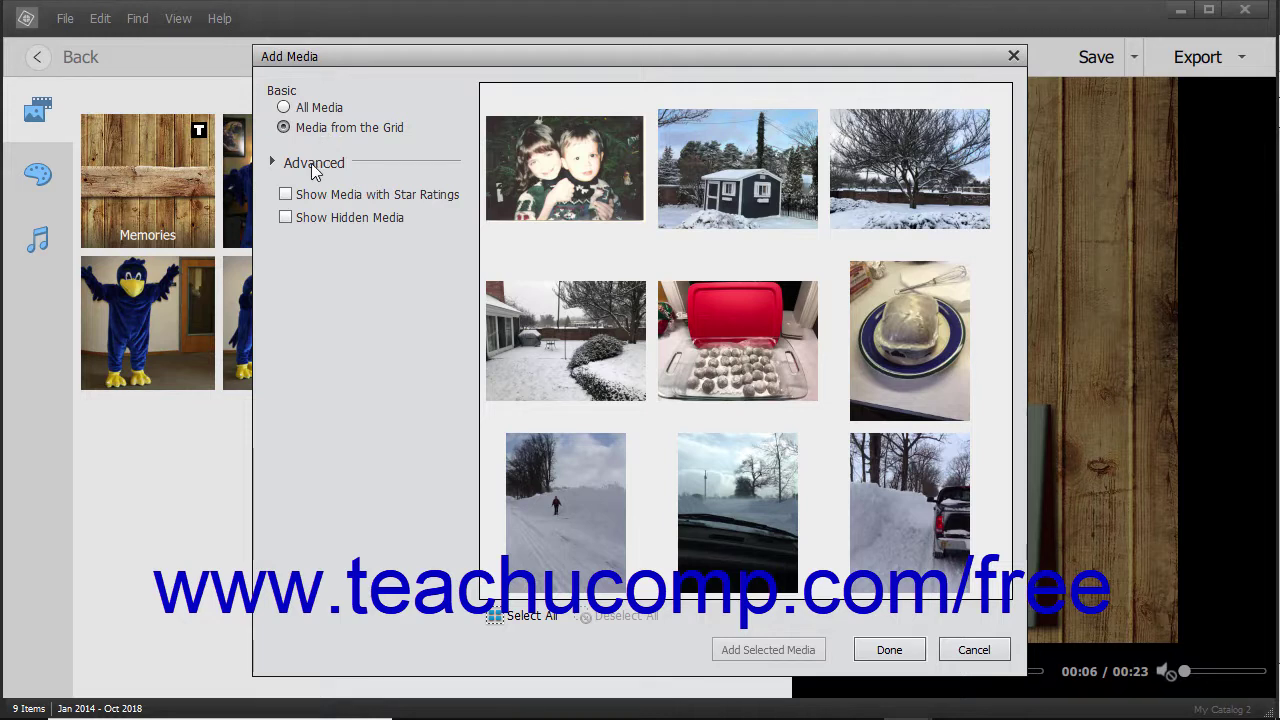
pyautogui.click(314, 168)
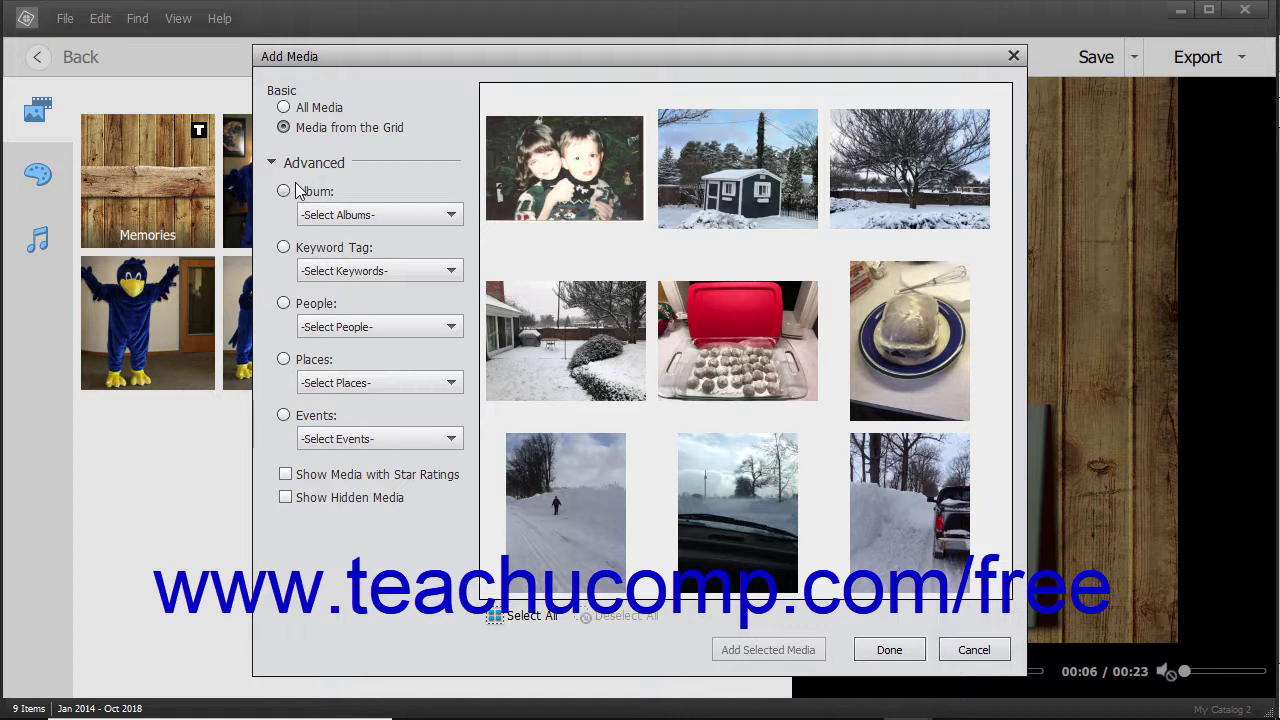
pyautogui.click(285, 193)
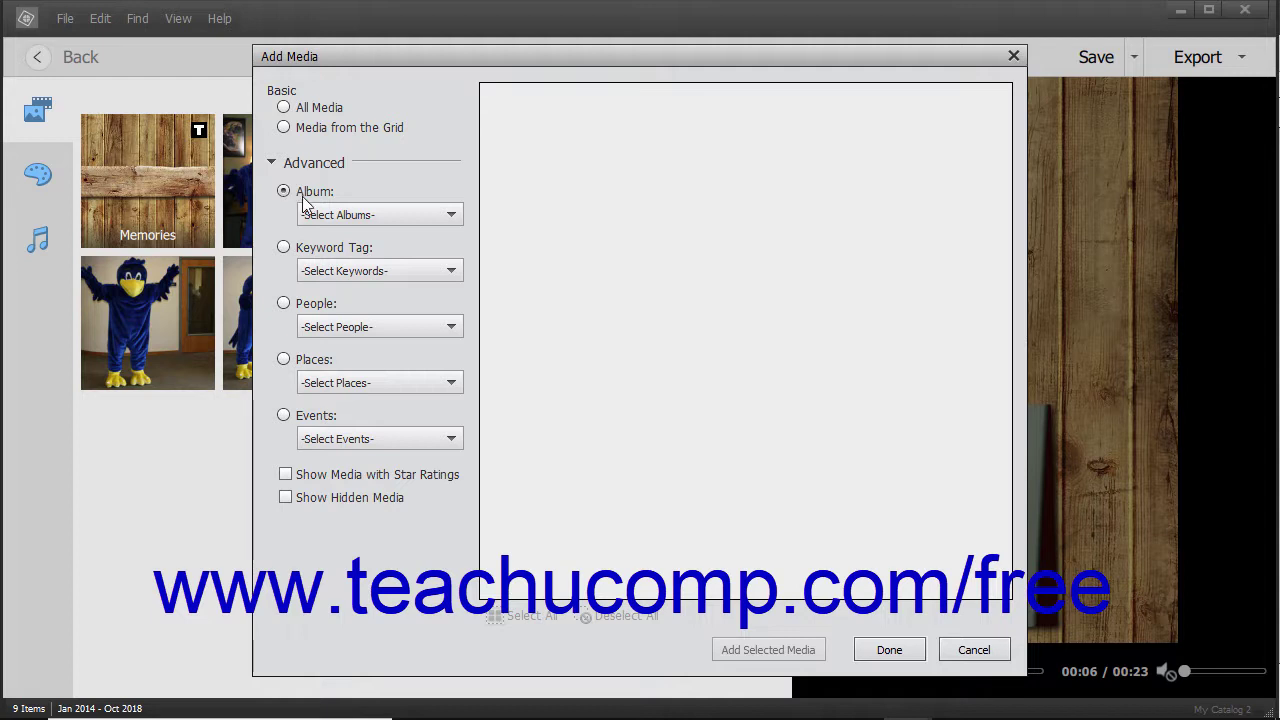
# - Show the Floral Pics album and add the red dining-room roses photo to the slideshow
pyautogui.click(348, 214)
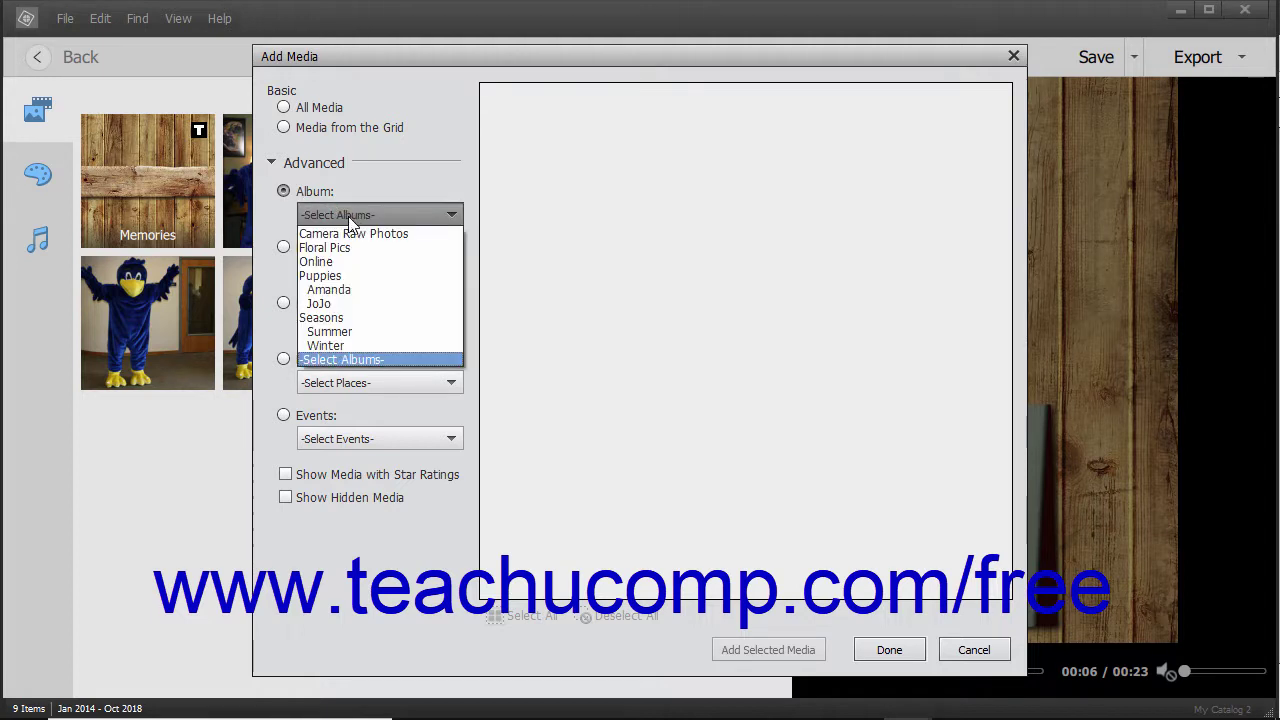
pyautogui.click(353, 248)
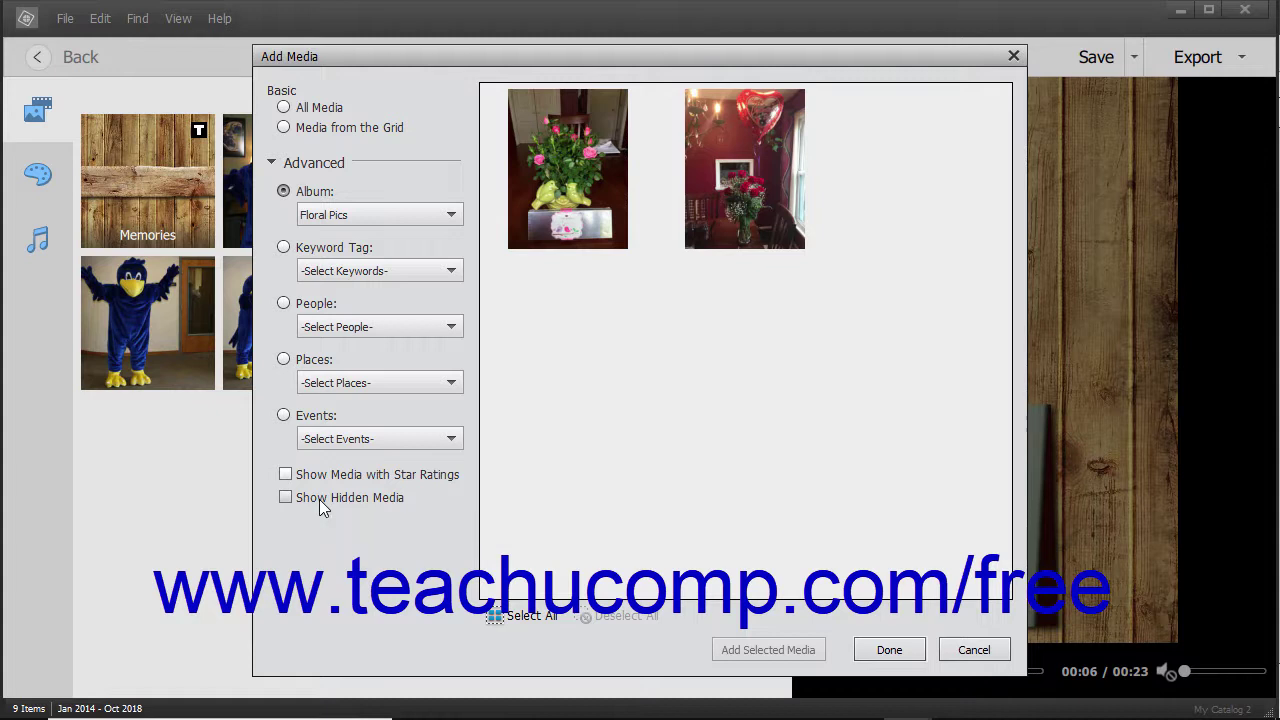
pyautogui.click(599, 171)
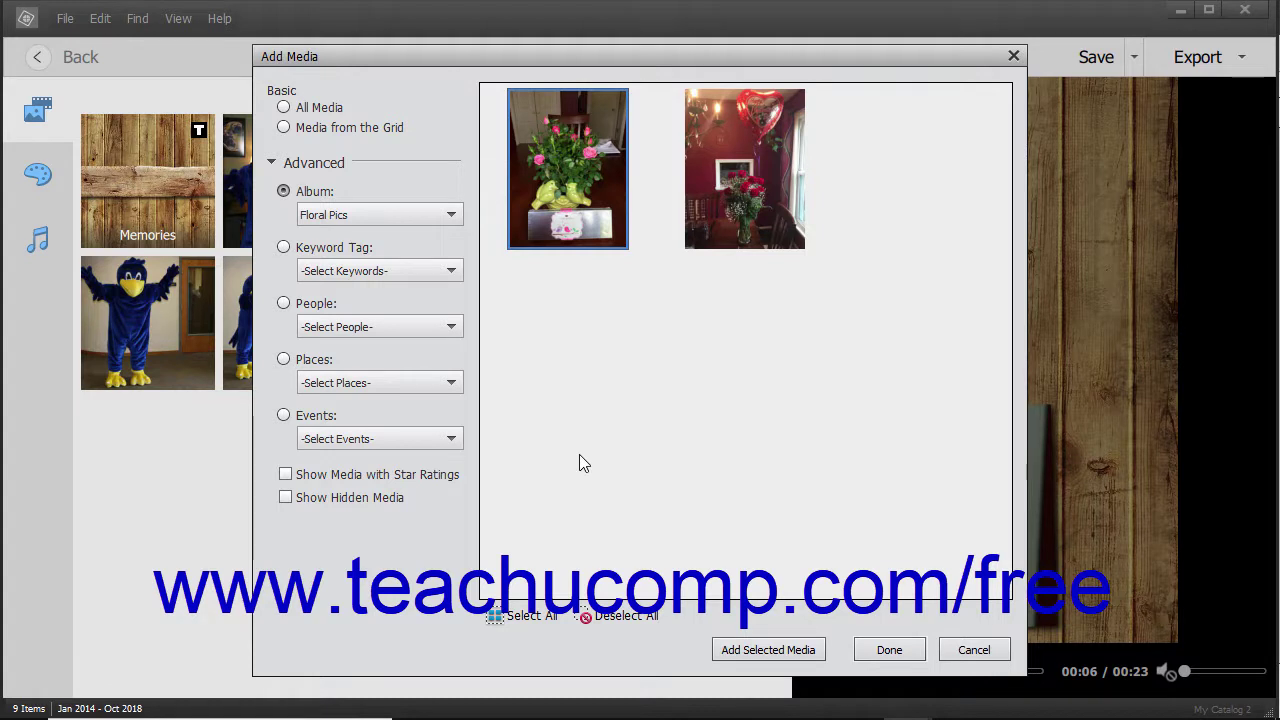
pyautogui.click(538, 616)
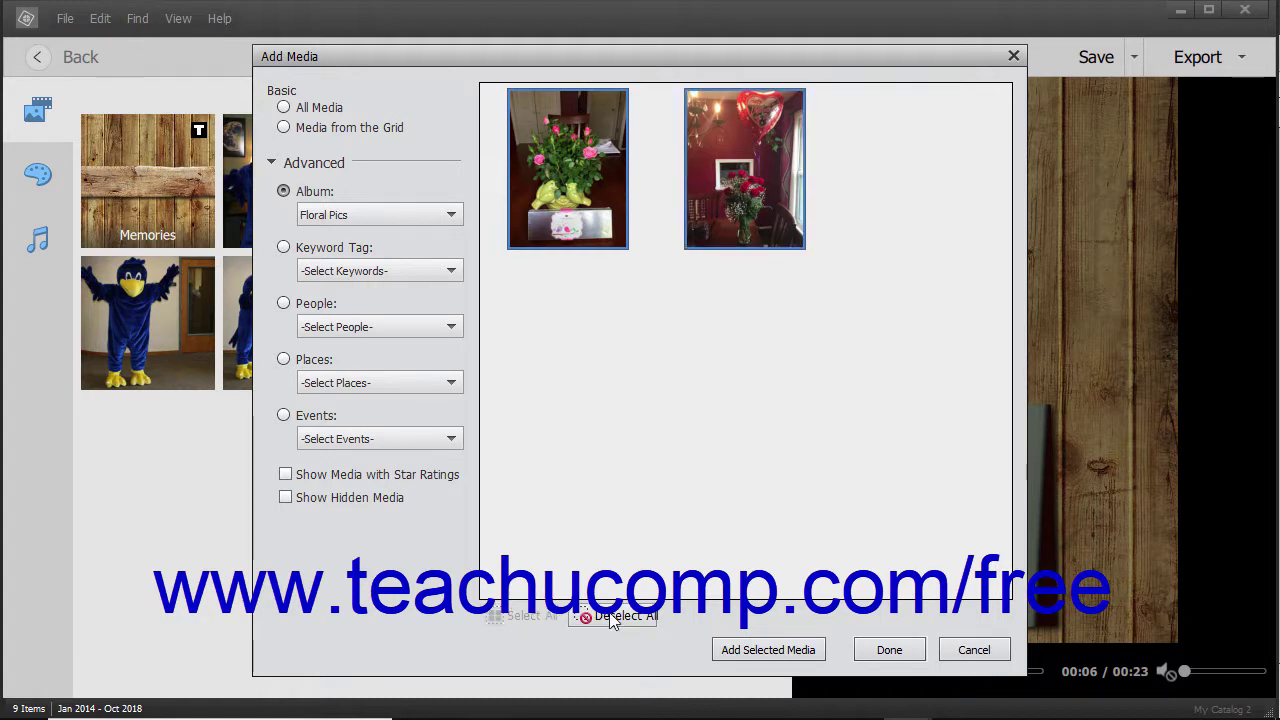
pyautogui.click(613, 617)
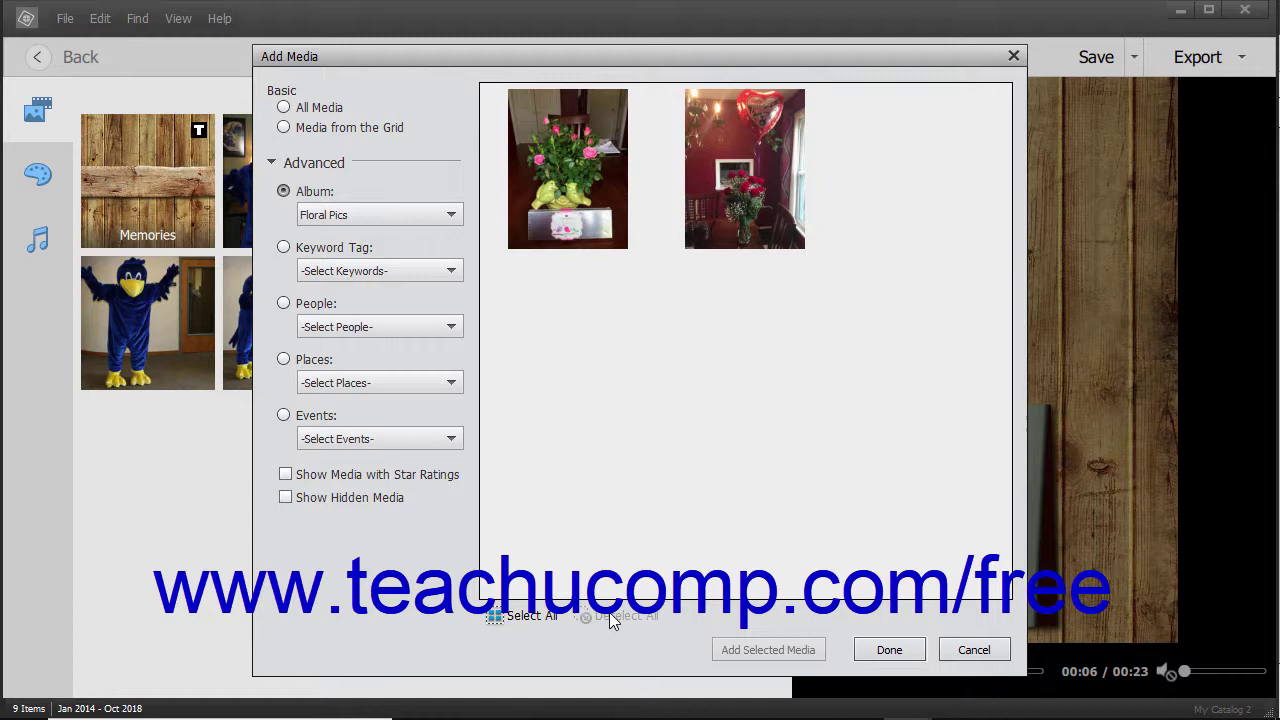
pyautogui.click(735, 156)
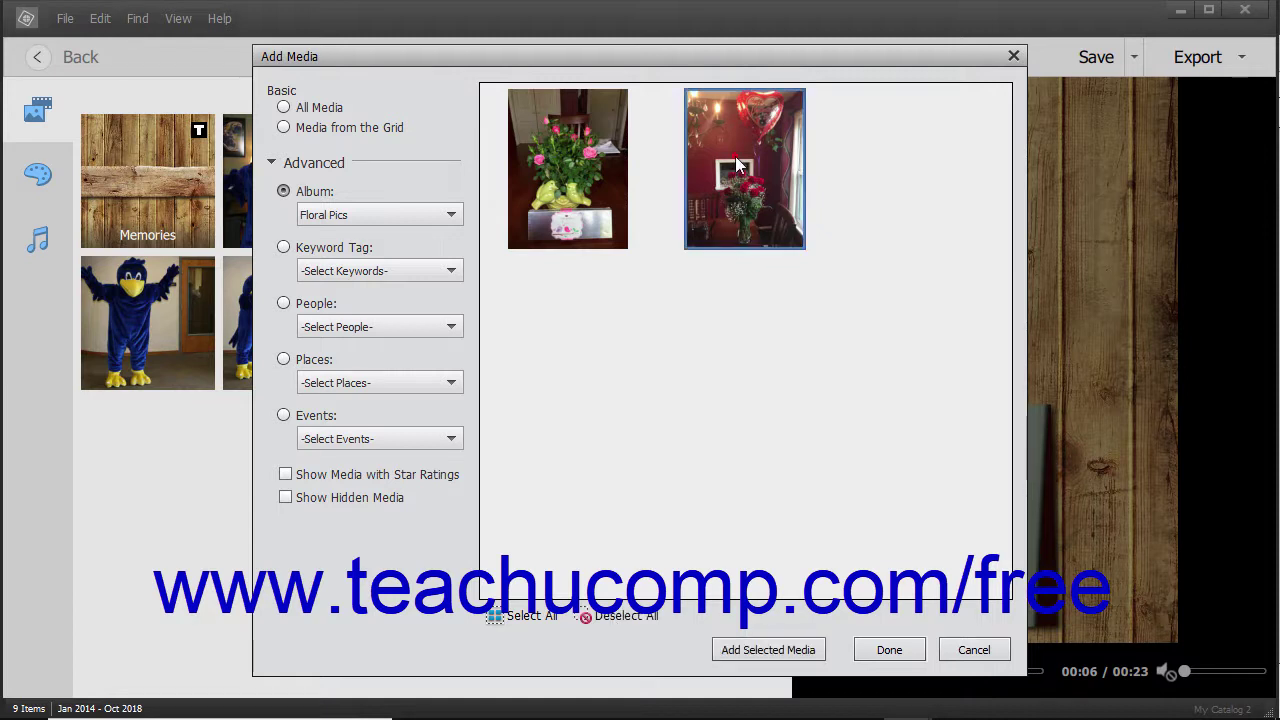
pyautogui.click(742, 647)
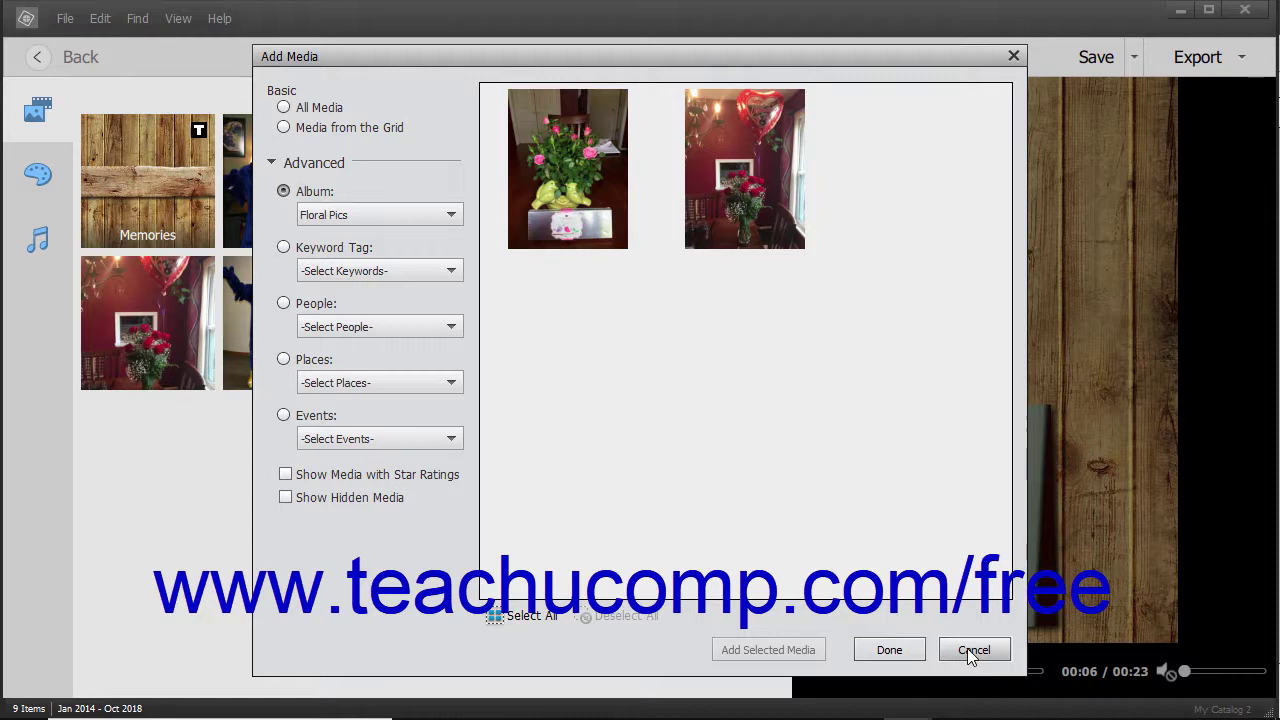
# - Import the AdvertisingImage star picture from the Pictures folder, bringing the media to 9 items
pyautogui.click(905, 651)
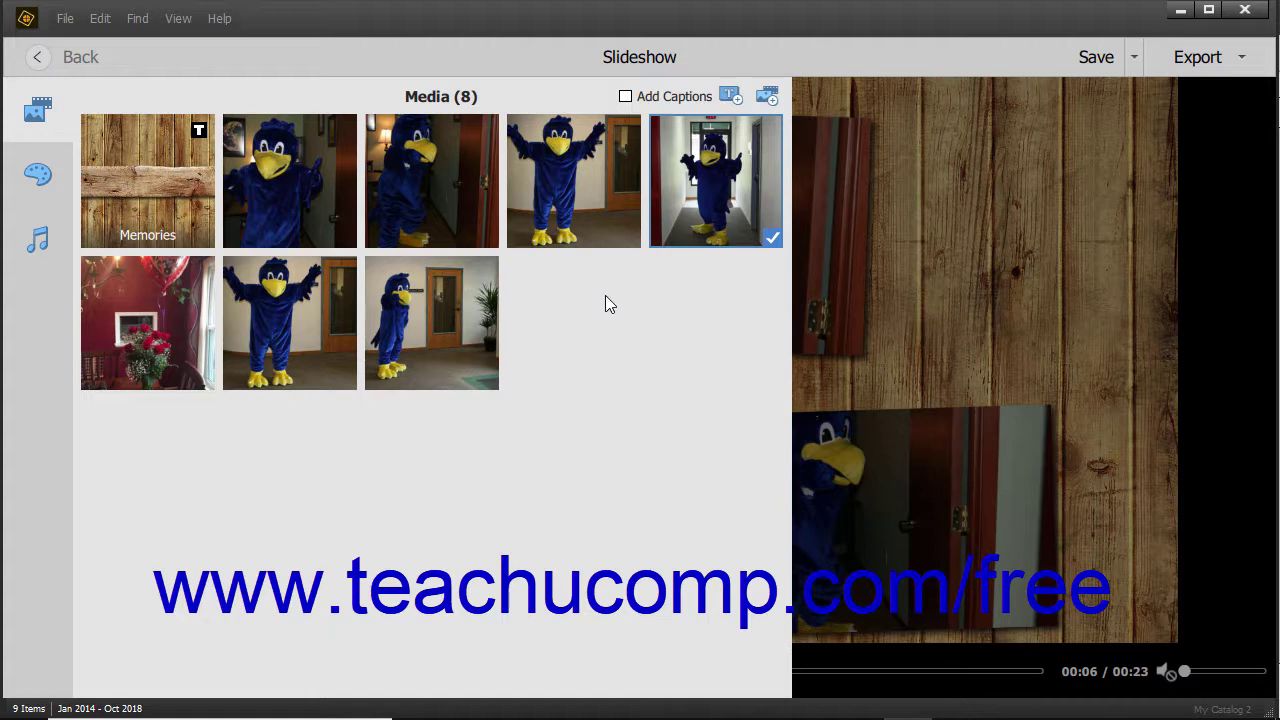
pyautogui.click(767, 96)
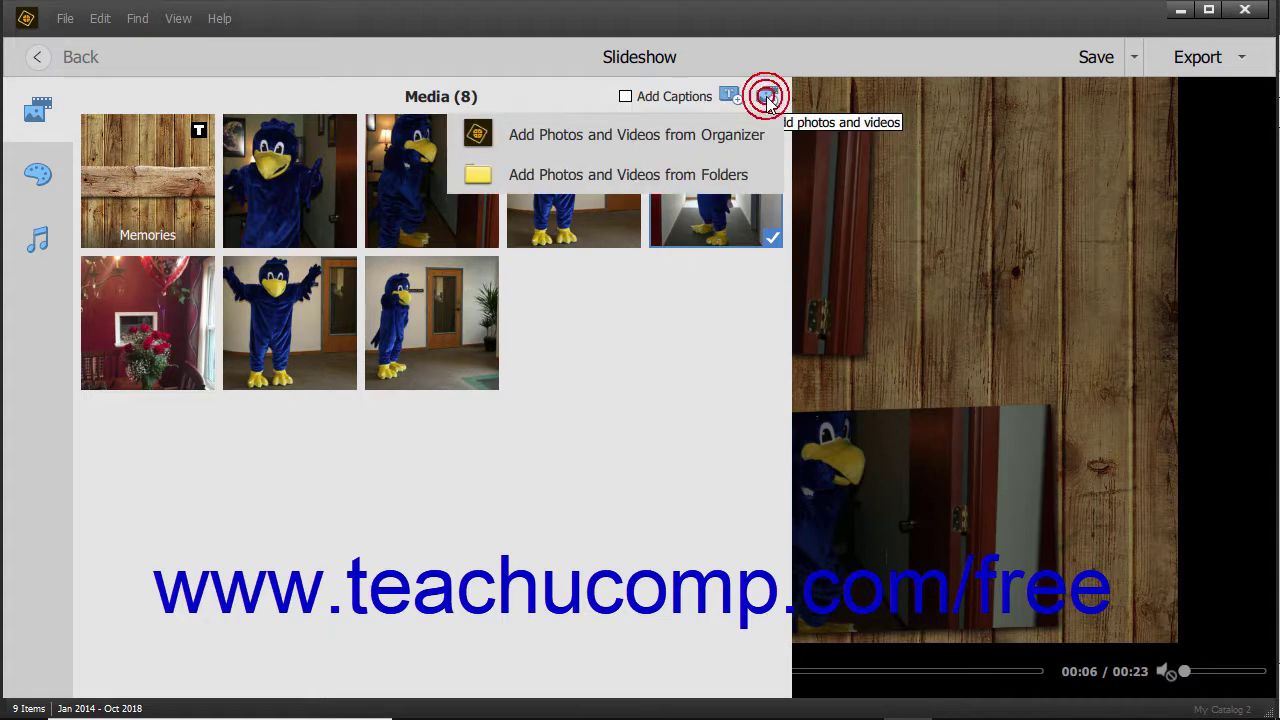
pyautogui.click(759, 175)
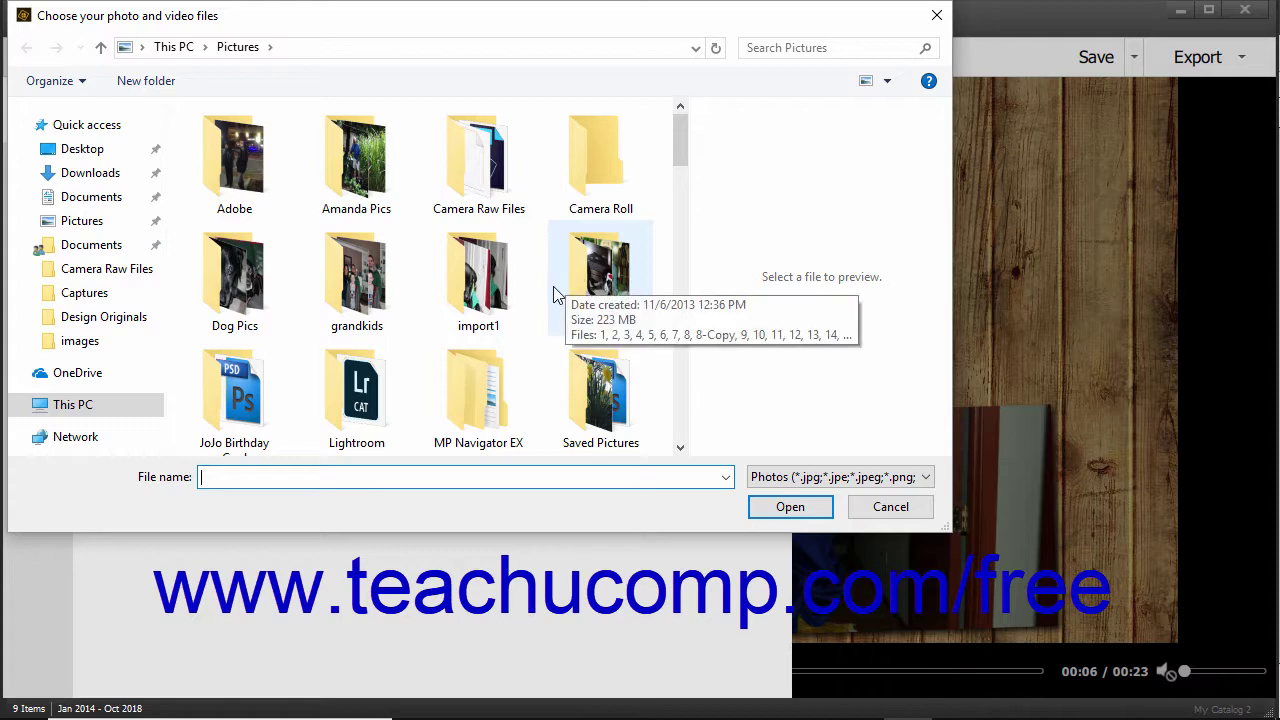
pyautogui.scroll(-5, 570, 285)
pyautogui.click(588, 272)
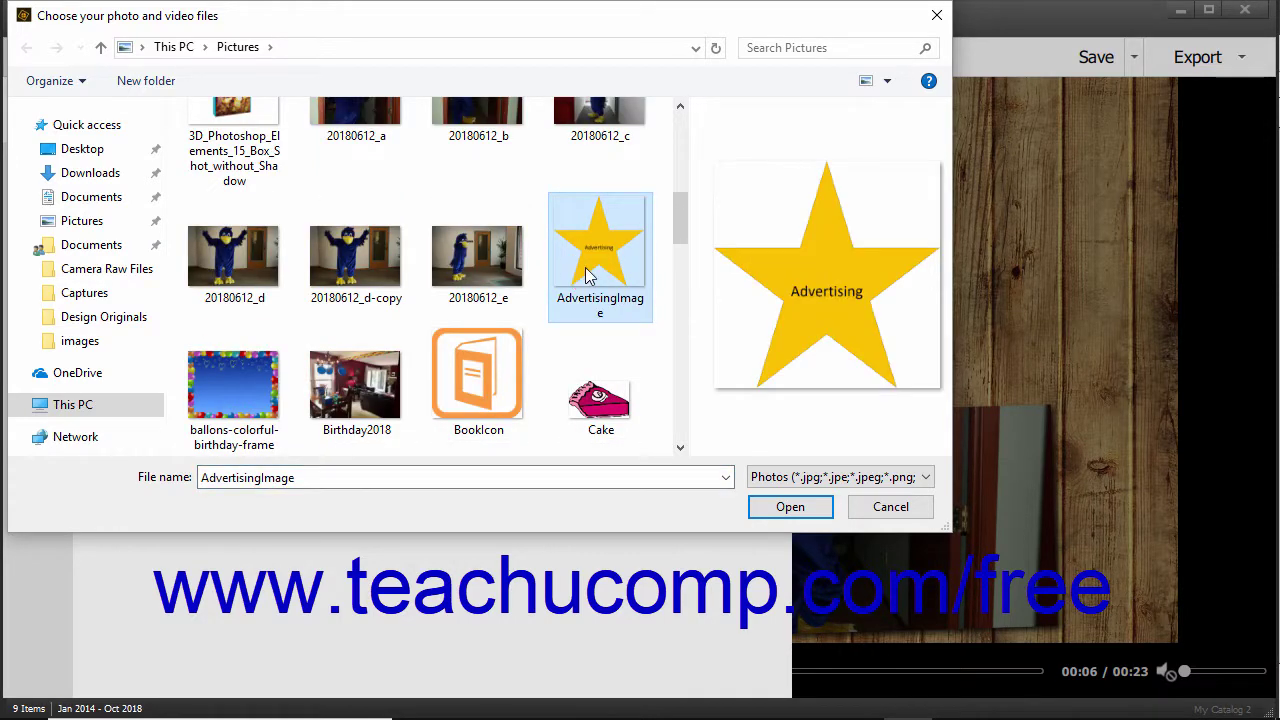
pyautogui.click(775, 513)
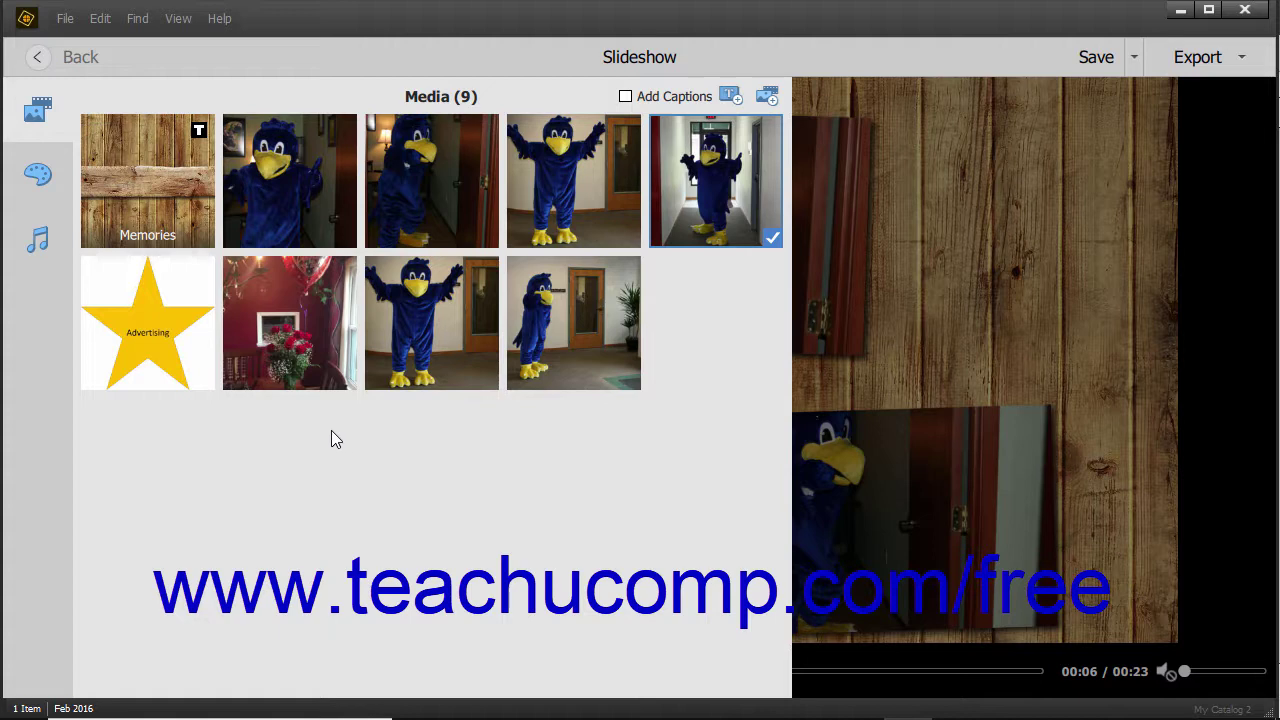
# - Select the star and red roses thumbnails together and remove them from the slideshow
pyautogui.click(179, 312)
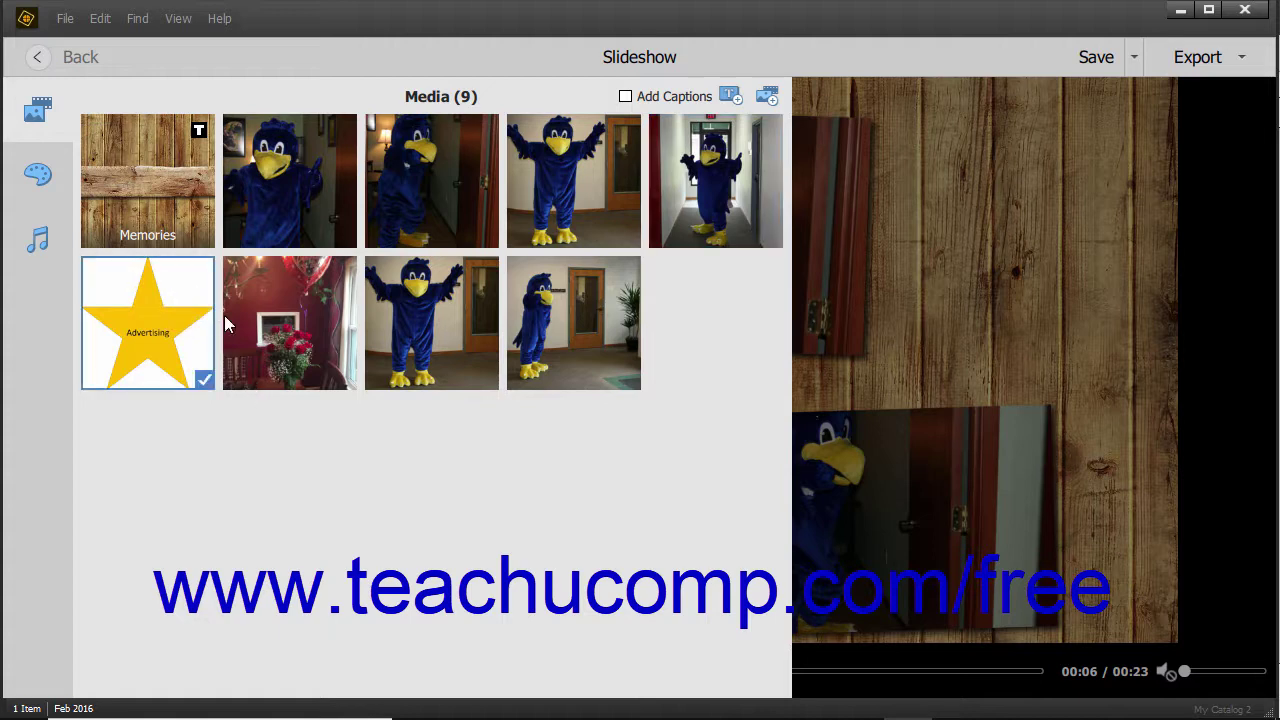
pyautogui.keyDown('ctrl'); pyautogui.click(252, 324); pyautogui.keyUp('ctrl')
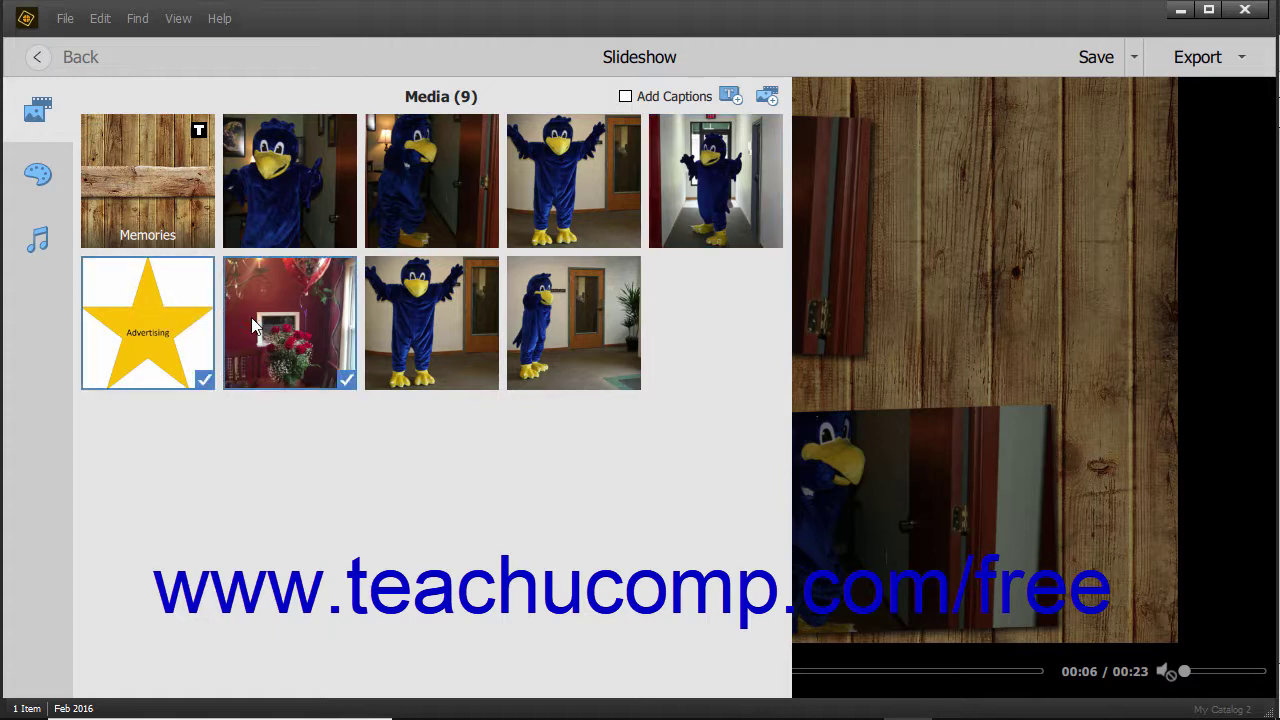
pyautogui.rightClick(278, 312)
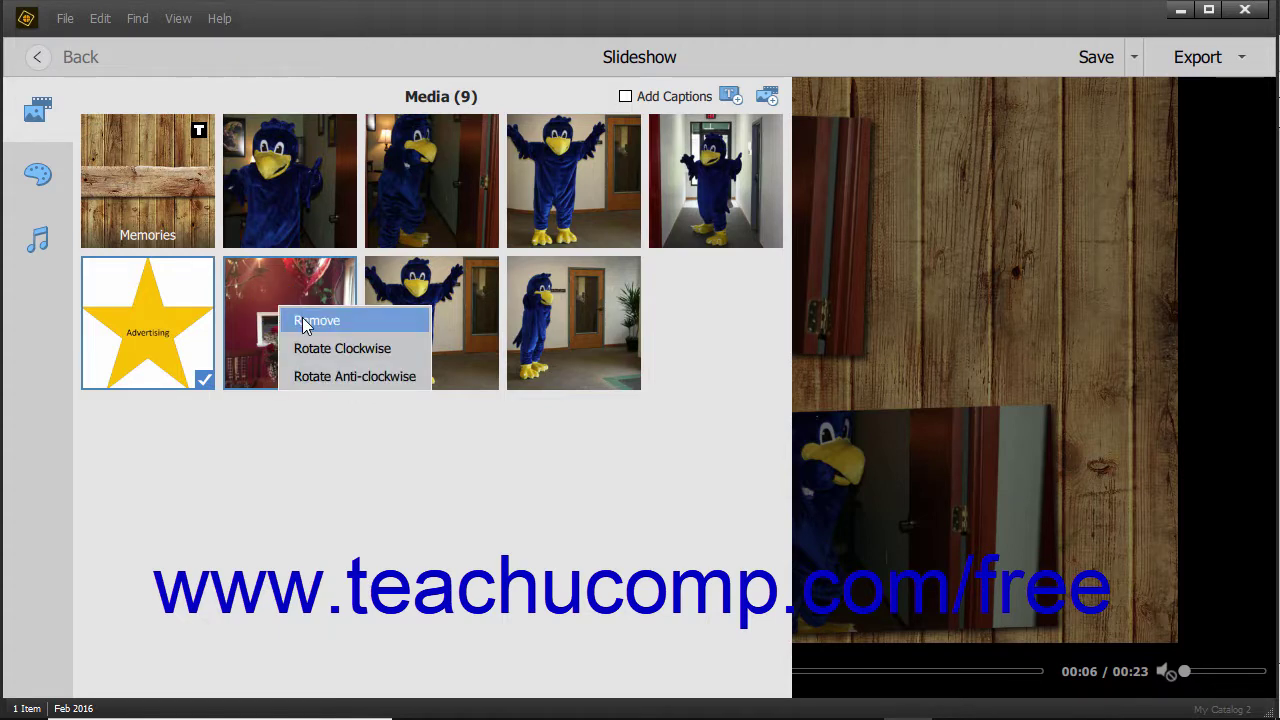
pyautogui.click(304, 322)
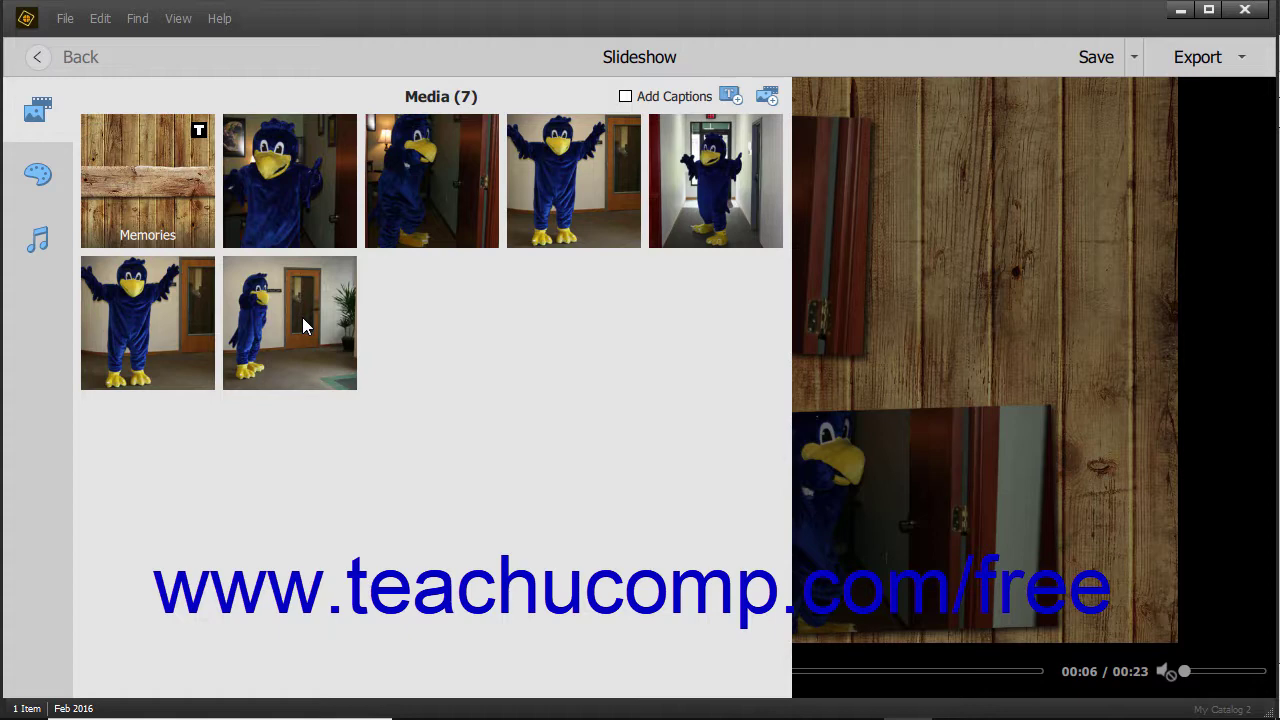
# - Enable captions and caption the first mascot photo 'Hi Frankie!'
pyautogui.click(652, 97)
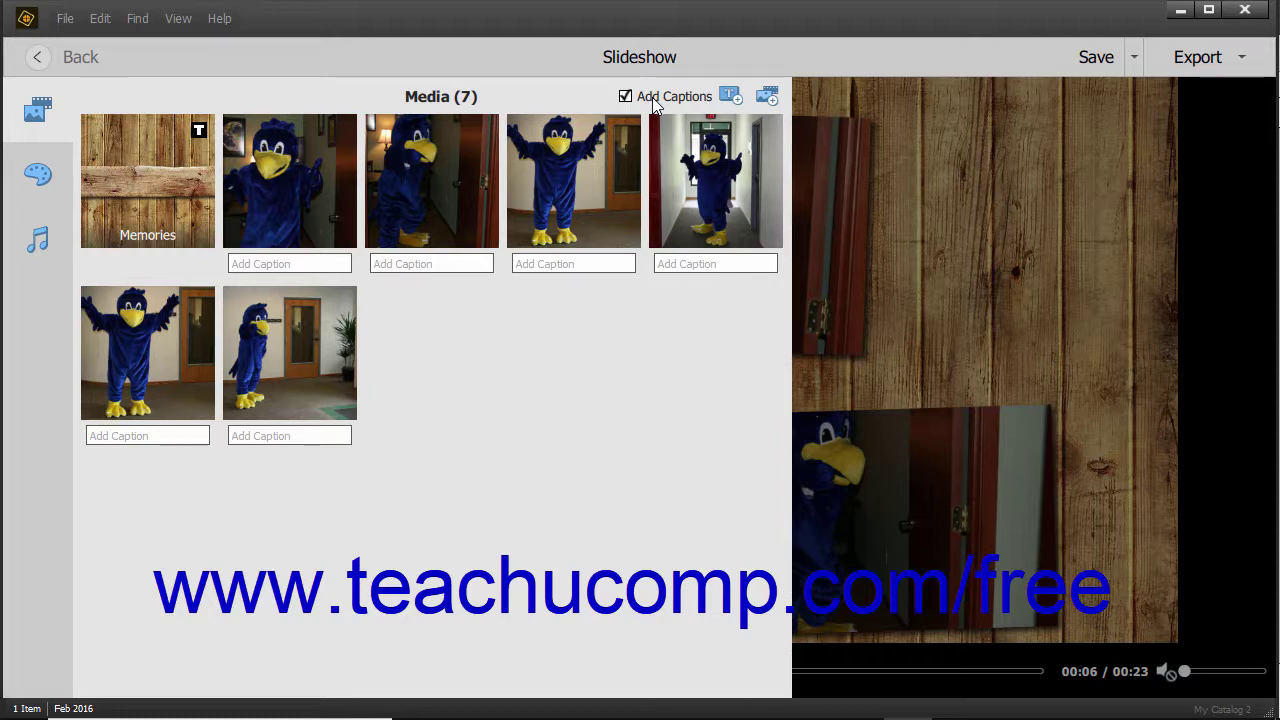
pyautogui.click(313, 265)
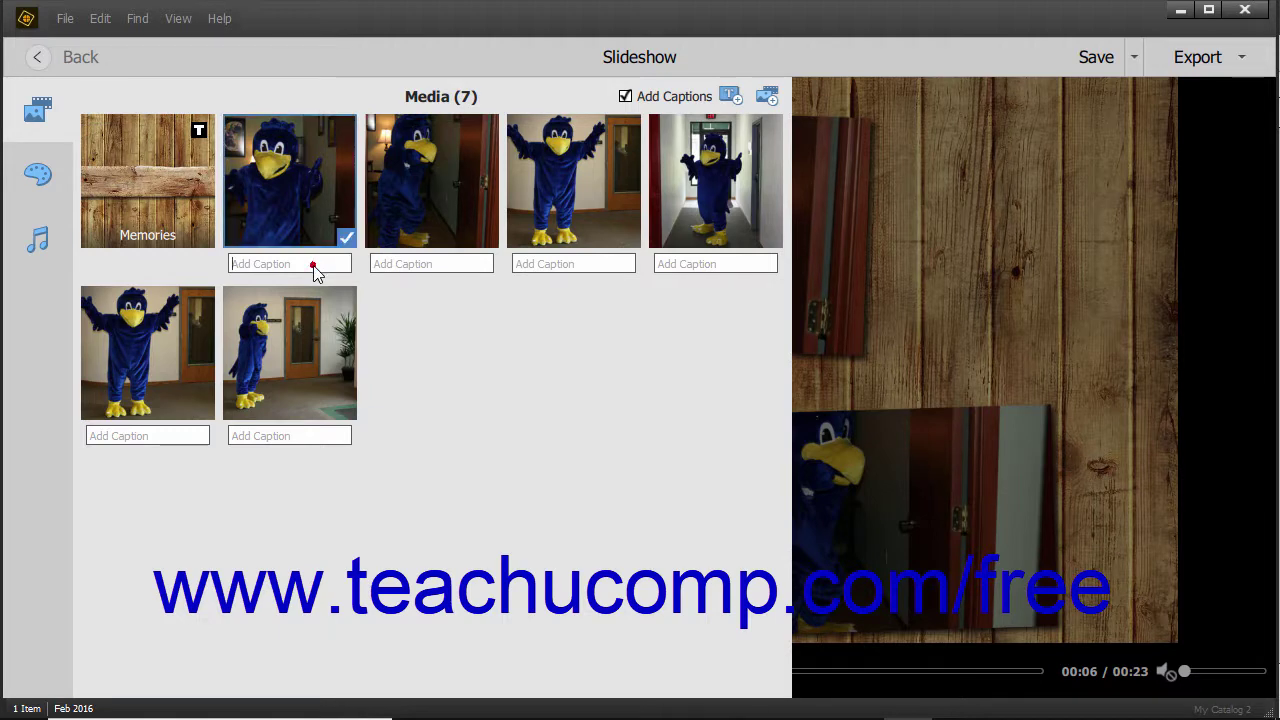
pyautogui.write('Hi Frankie!')
pyautogui.click(409, 343)
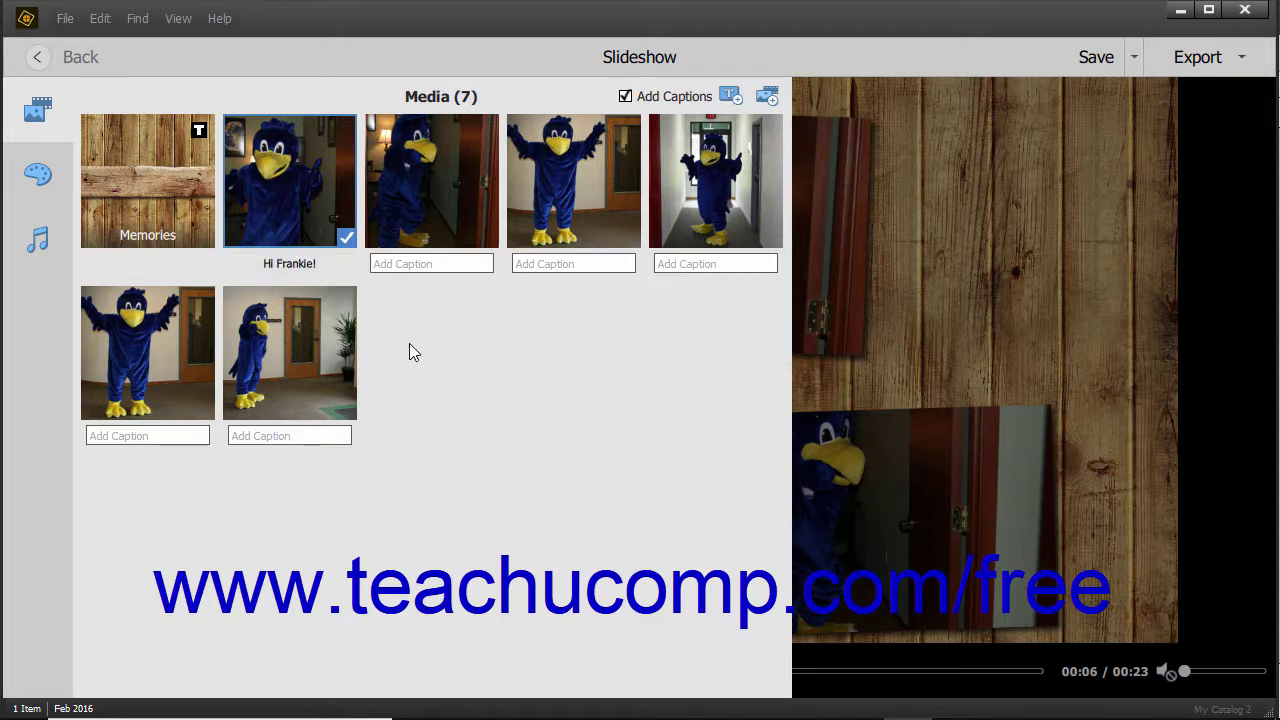
pyautogui.click(301, 258)
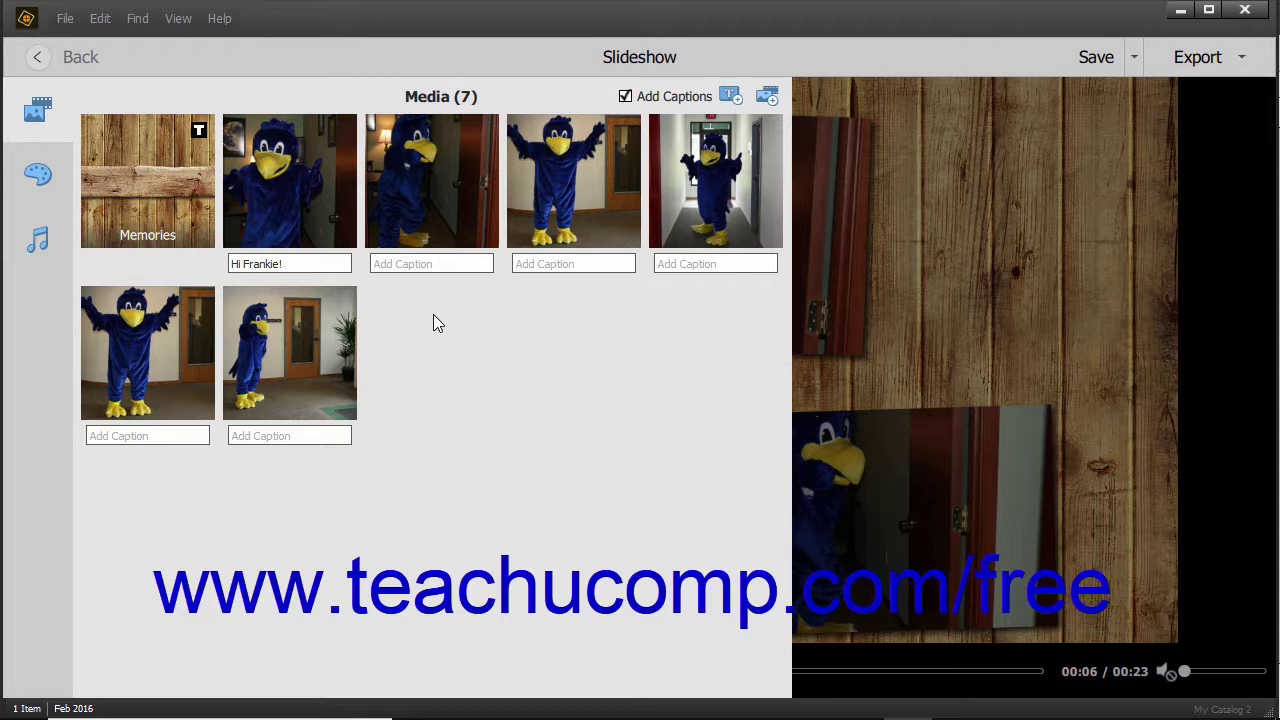
pyautogui.click(466, 328)
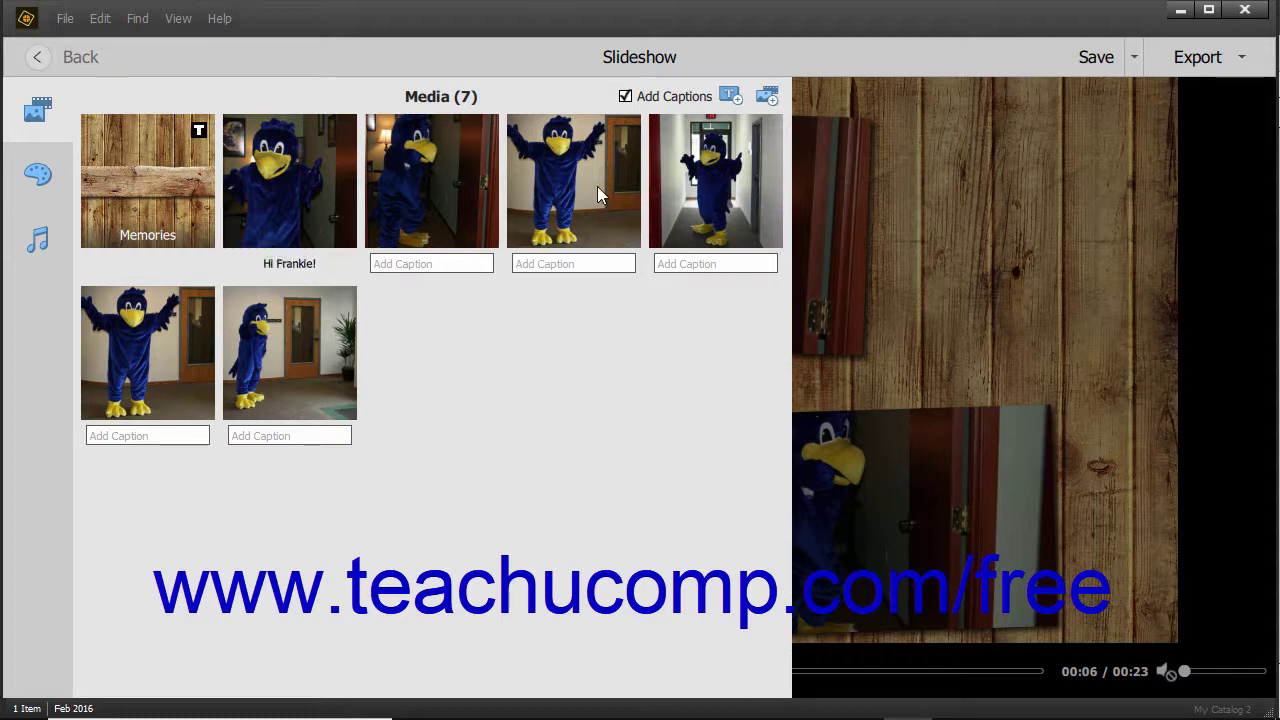
pyautogui.click(625, 96)
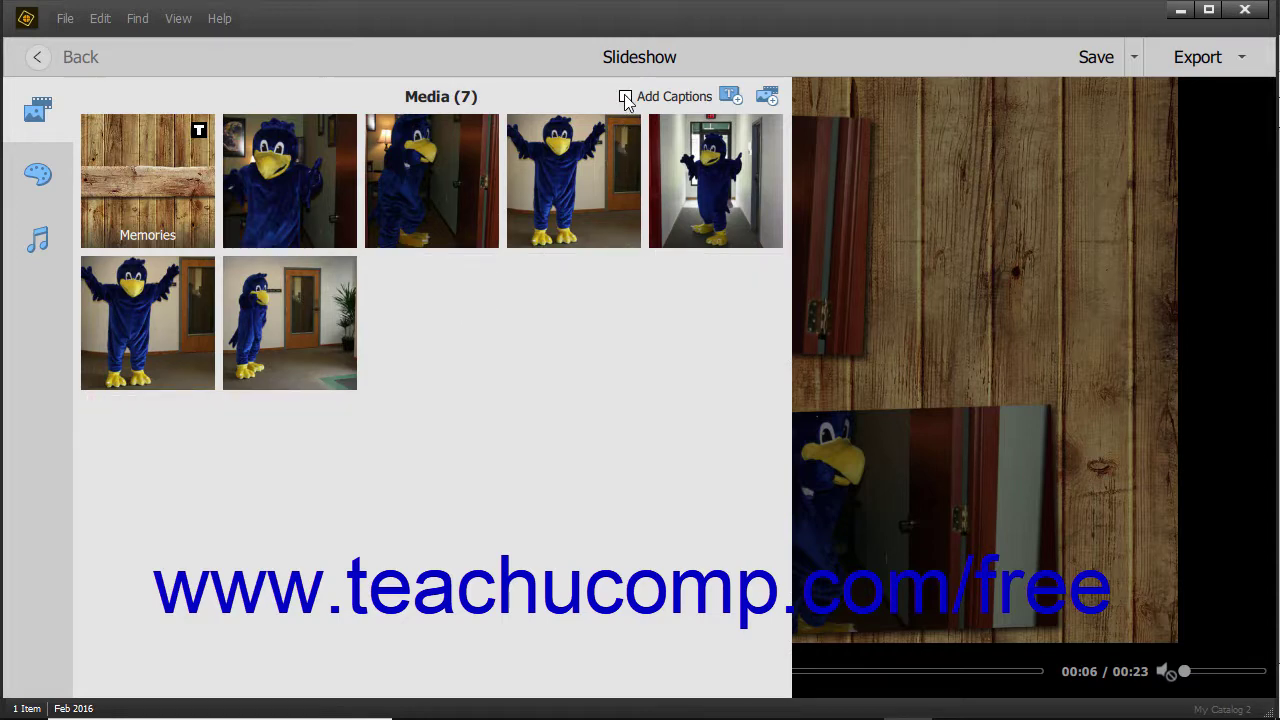
pyautogui.click(625, 97)
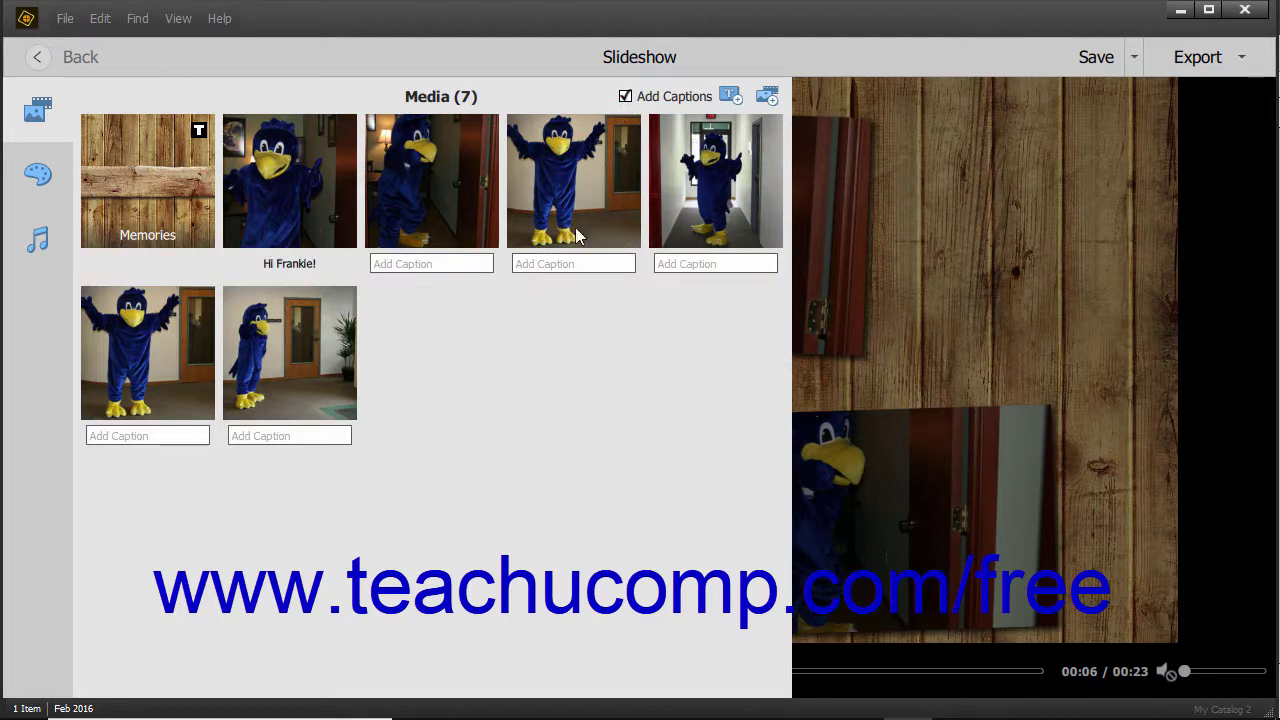
# - Add a wood-plank text slide titled 'Conference 2018' with the subtitle 'Chicago'
pyautogui.click(729, 96)
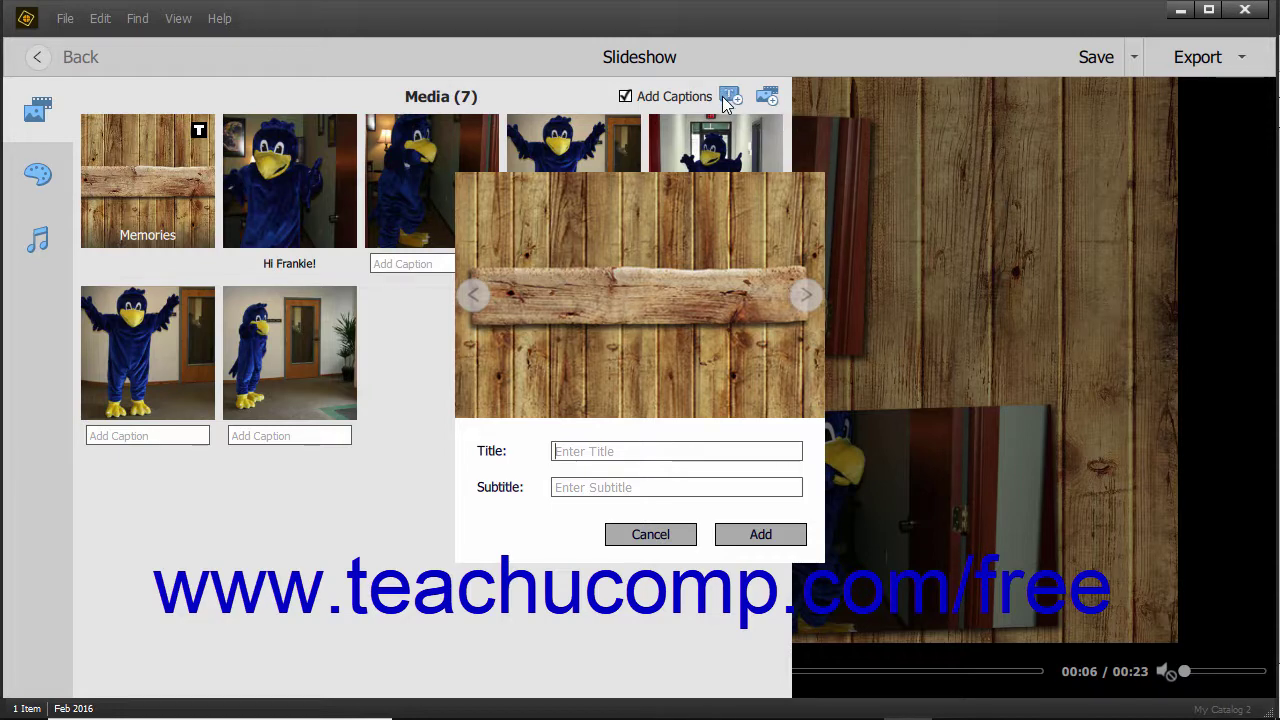
pyautogui.click(805, 297)
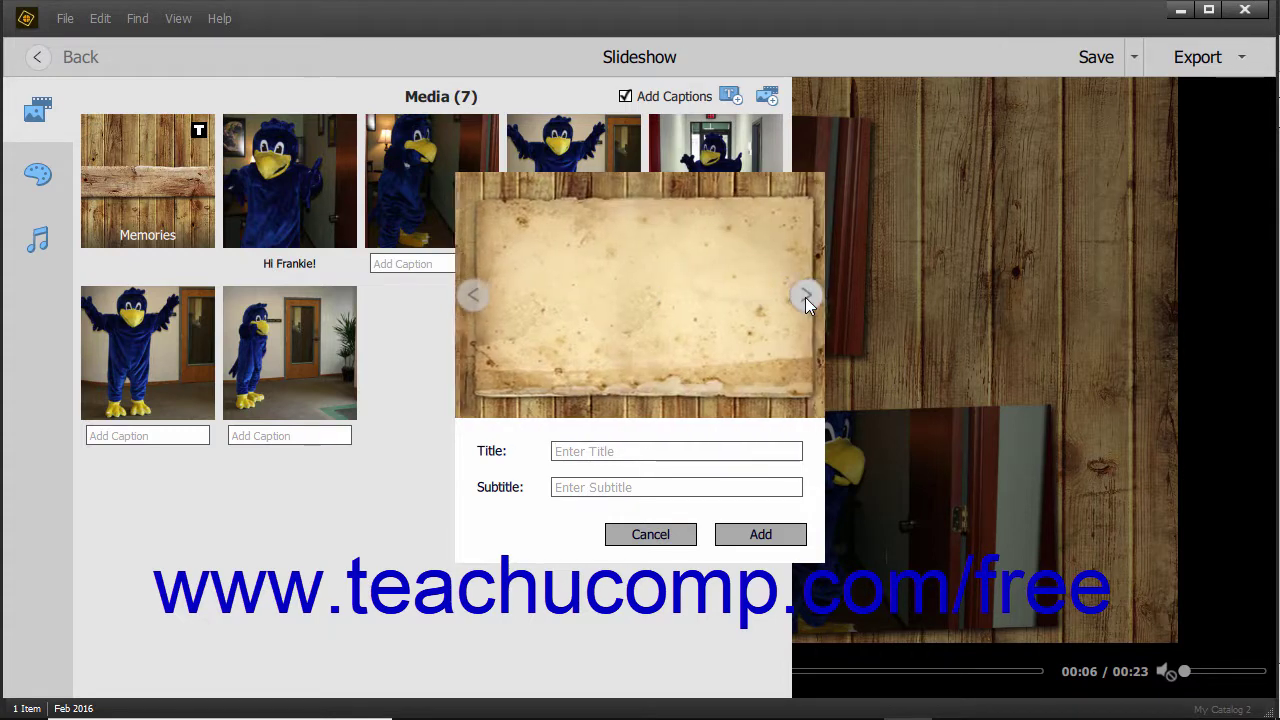
pyautogui.click(805, 297)
pyautogui.click(805, 297)
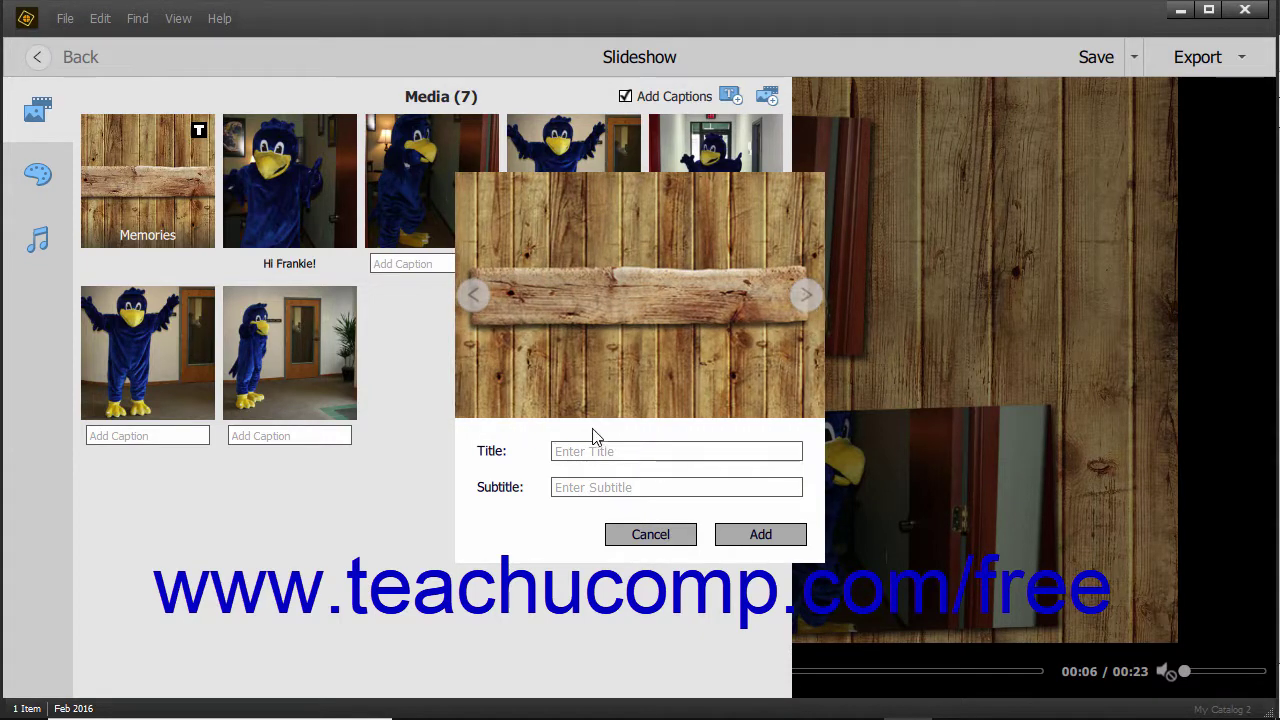
pyautogui.click(584, 453)
pyautogui.write('Conference 2018')
pyautogui.click(604, 490)
pyautogui.write('Chicago')
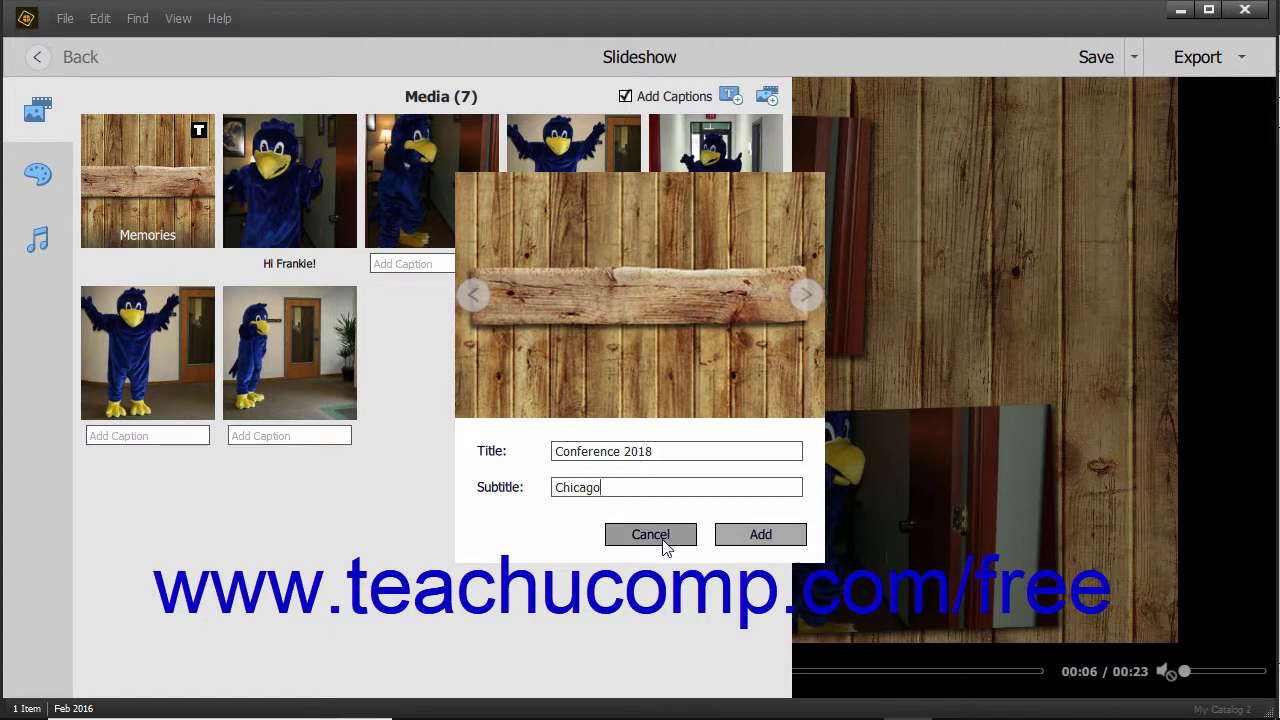
pyautogui.click(762, 536)
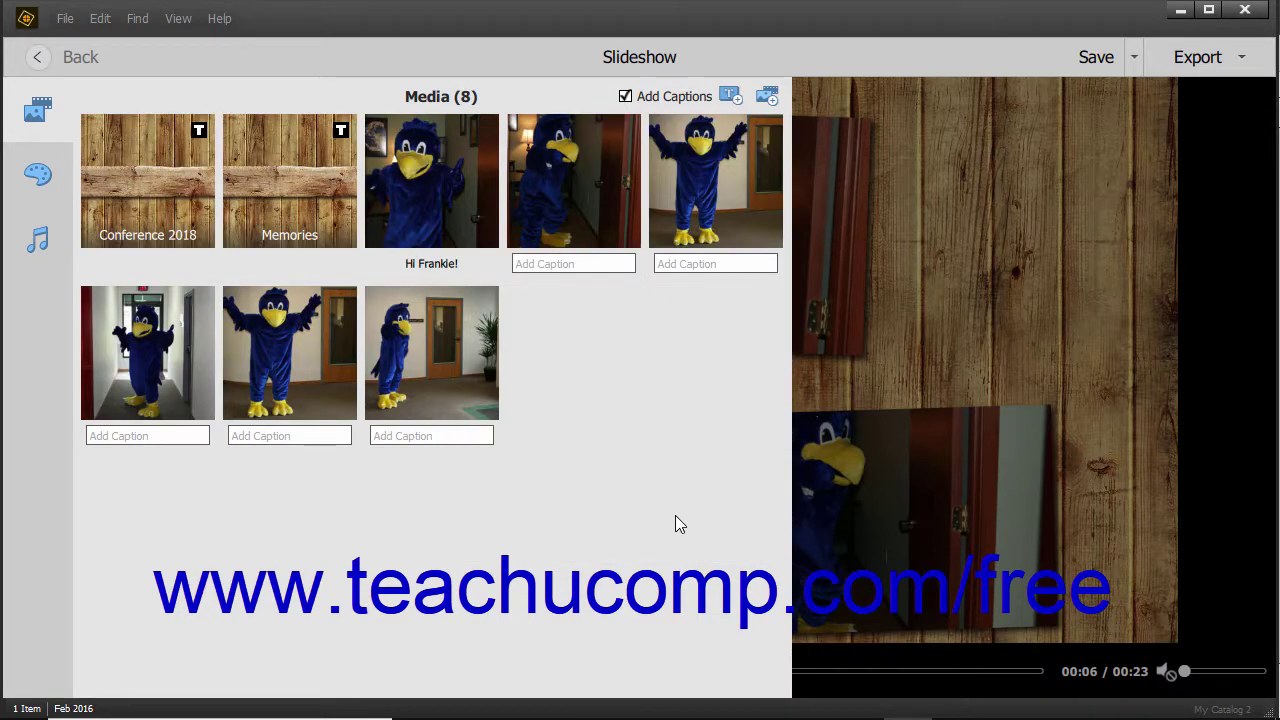
# - Remove the Memories title slide, leaving seven items led by Conference 2018
pyautogui.click(300, 198)
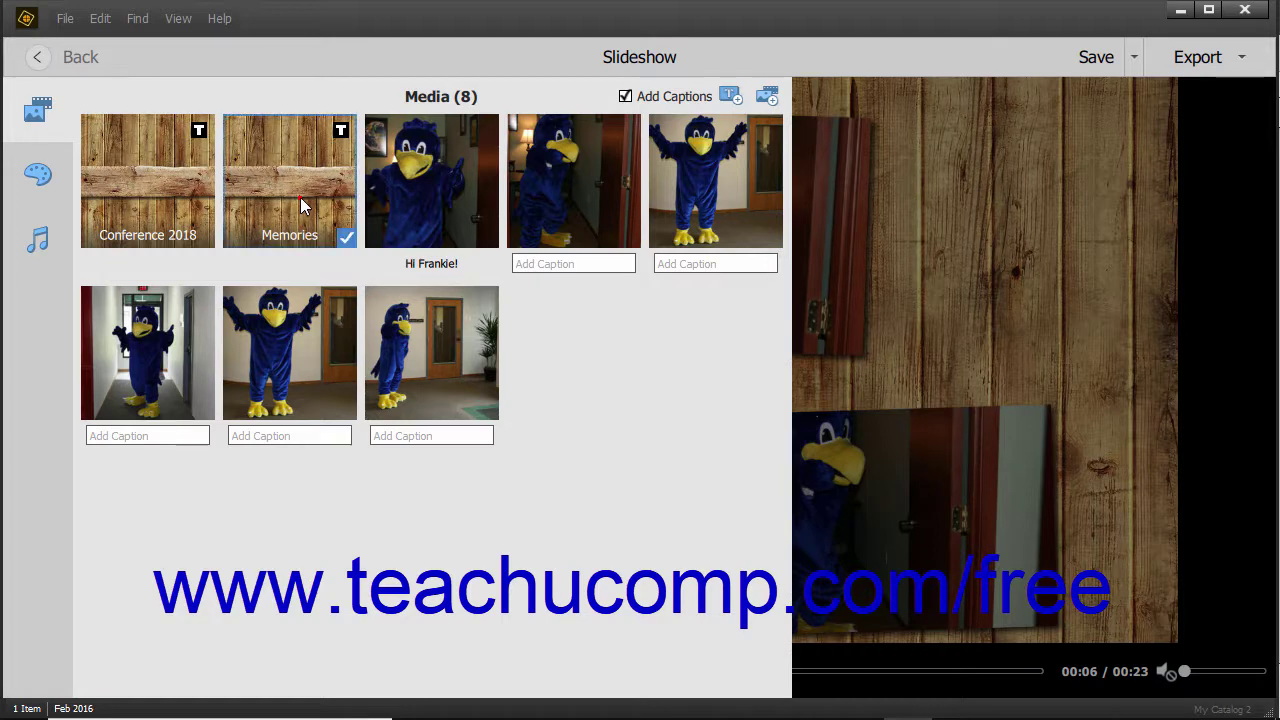
pyautogui.rightClick(300, 197)
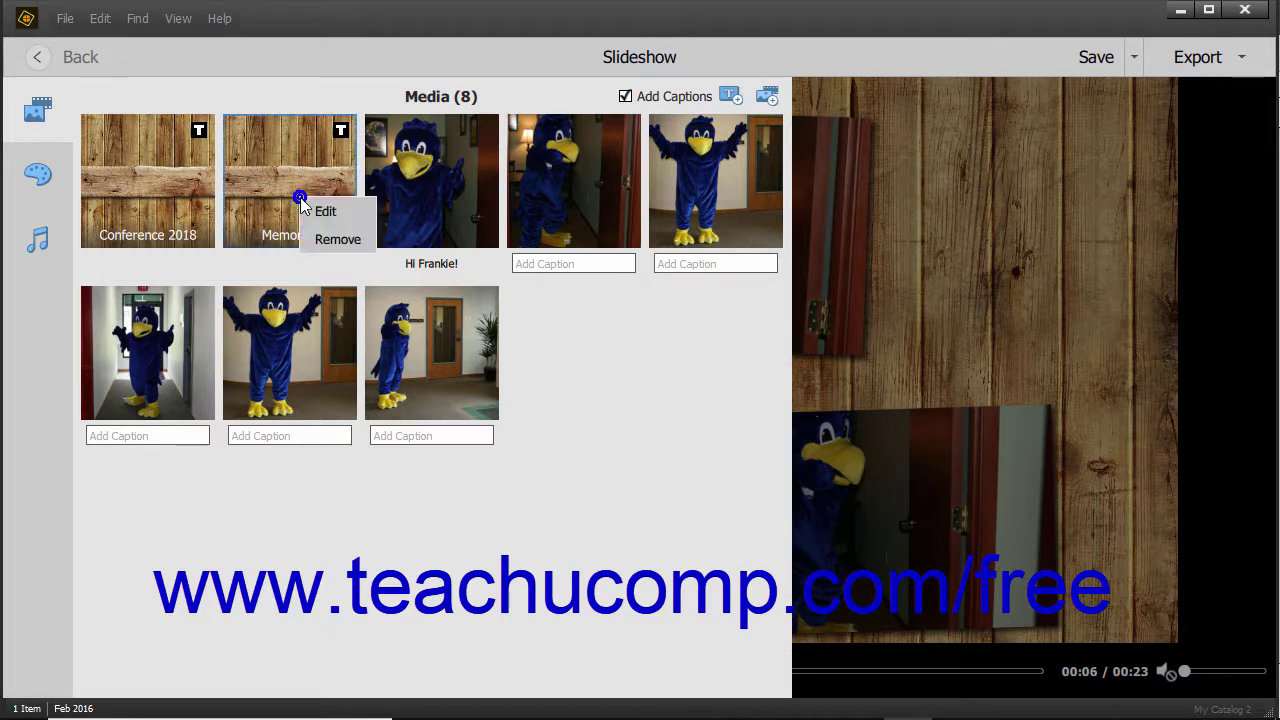
pyautogui.click(316, 212)
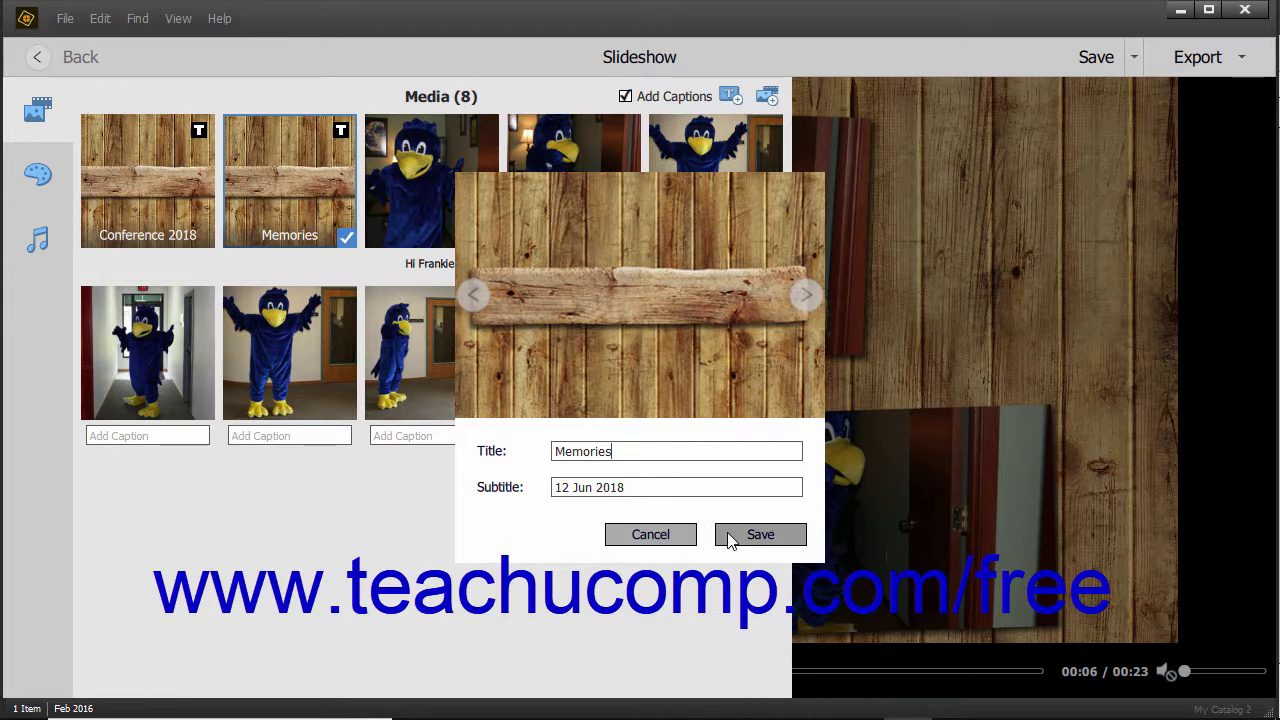
pyautogui.click(673, 540)
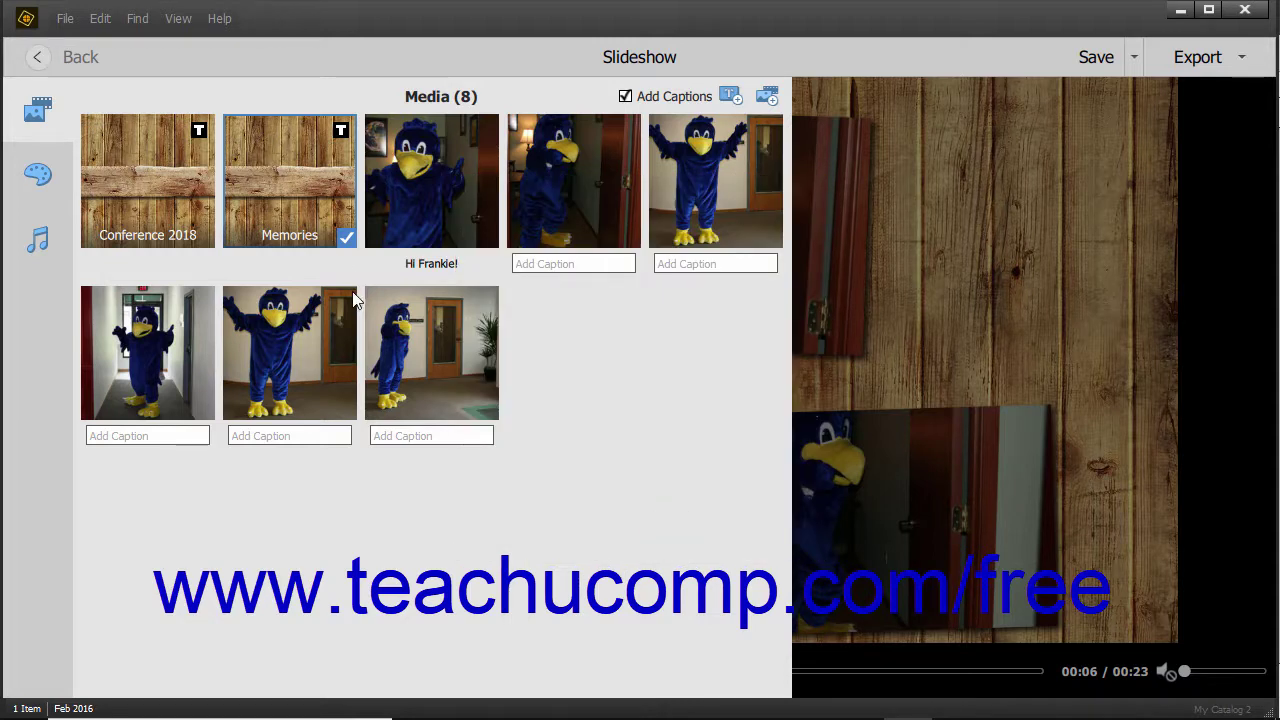
pyautogui.rightClick(302, 185)
pyautogui.click(325, 225)
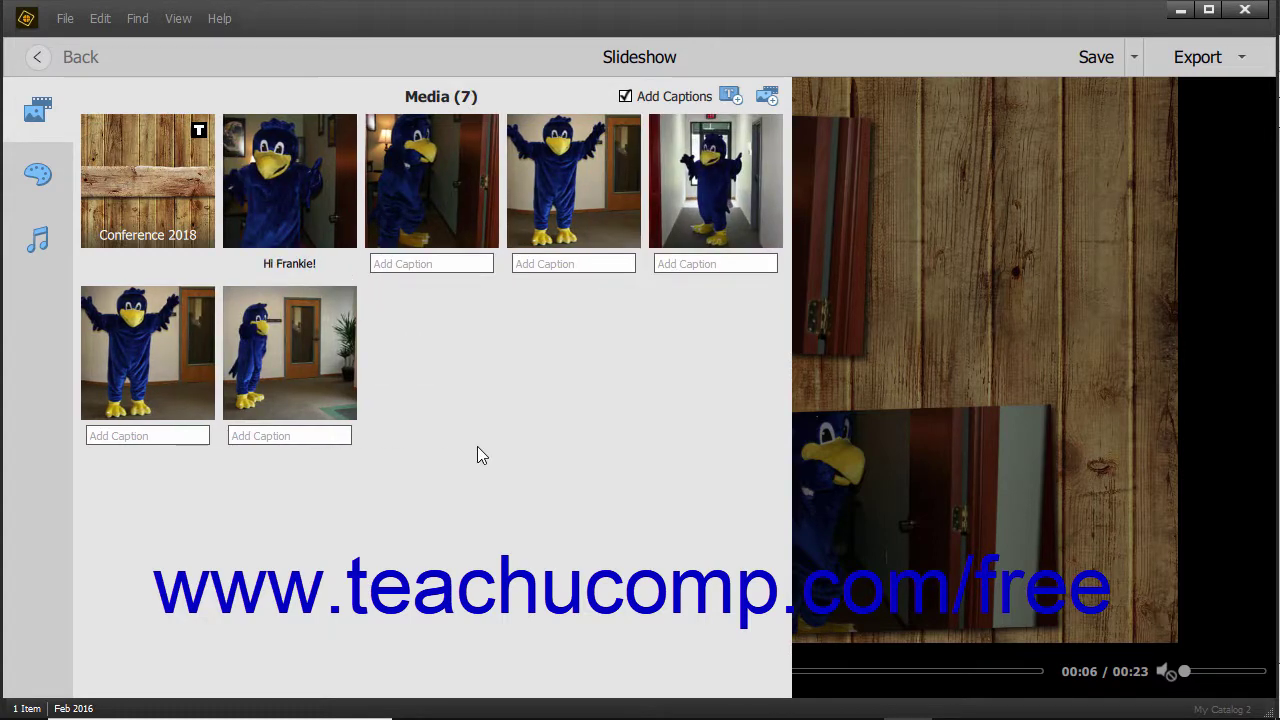
# - Apply the City Lights theme, pause the preview, and show the Citylights music track list
pyautogui.click(38, 176)
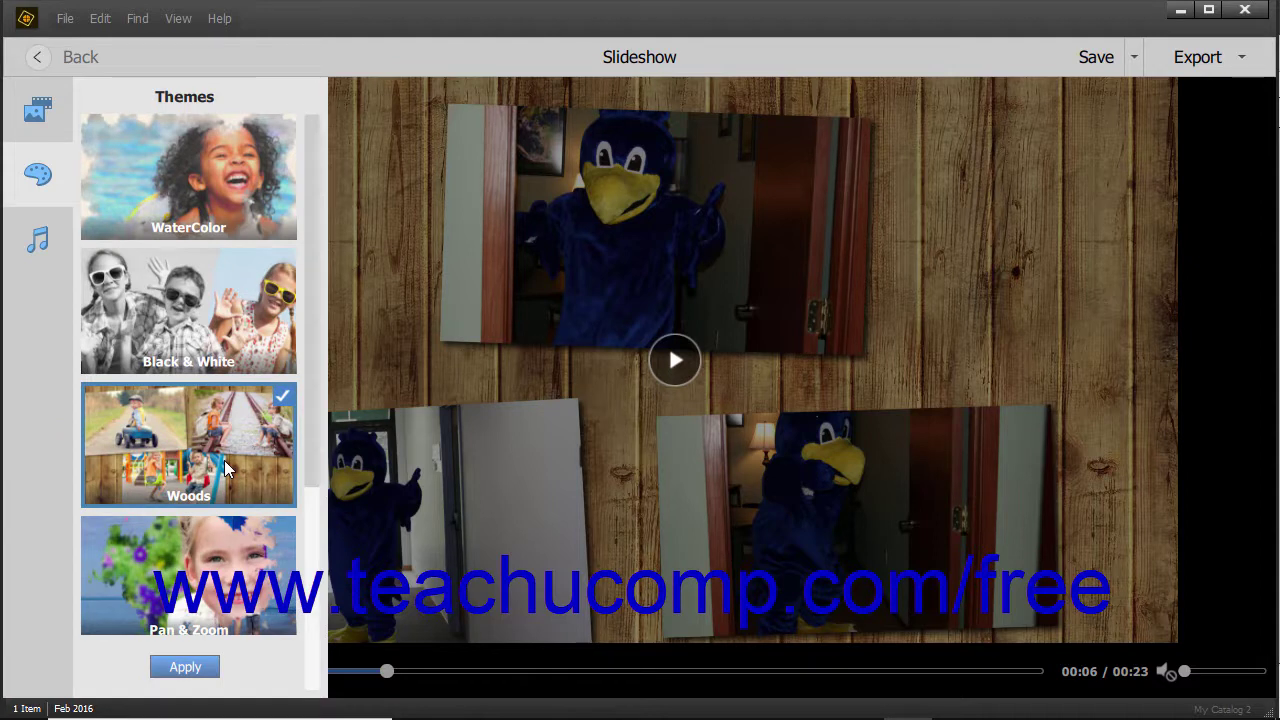
pyautogui.scroll(-3, 224, 460)
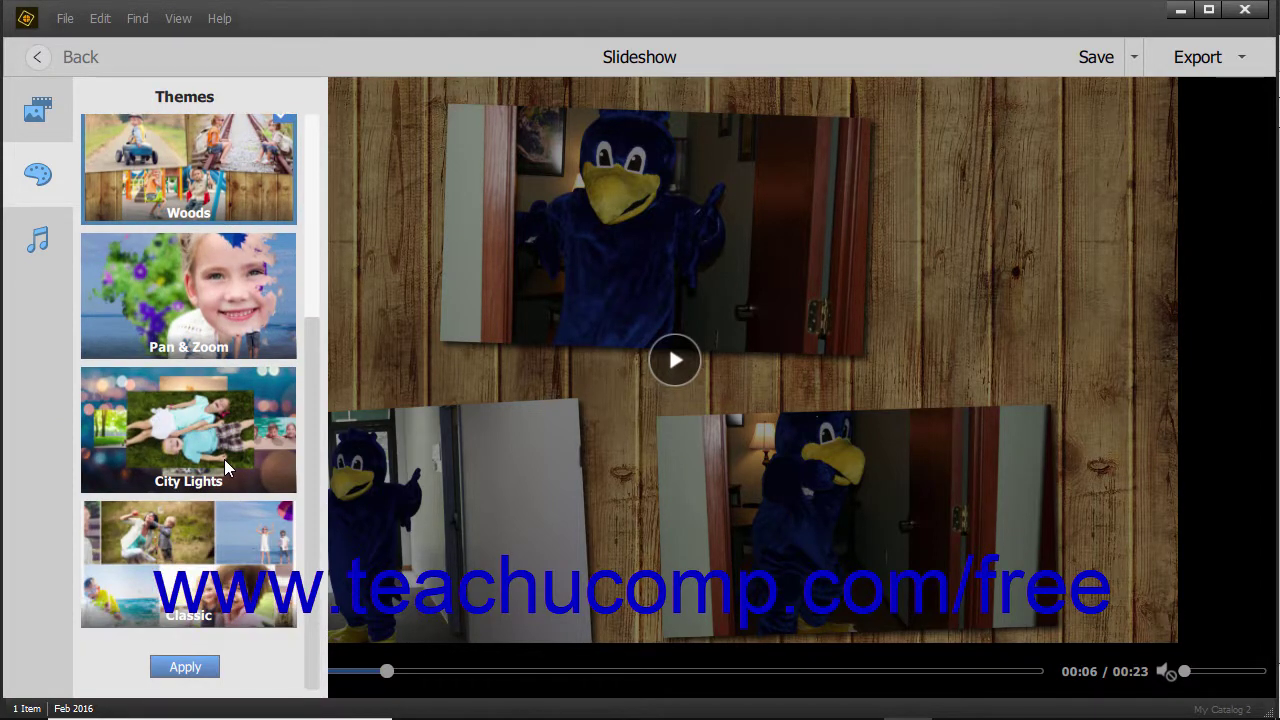
pyautogui.click(224, 469)
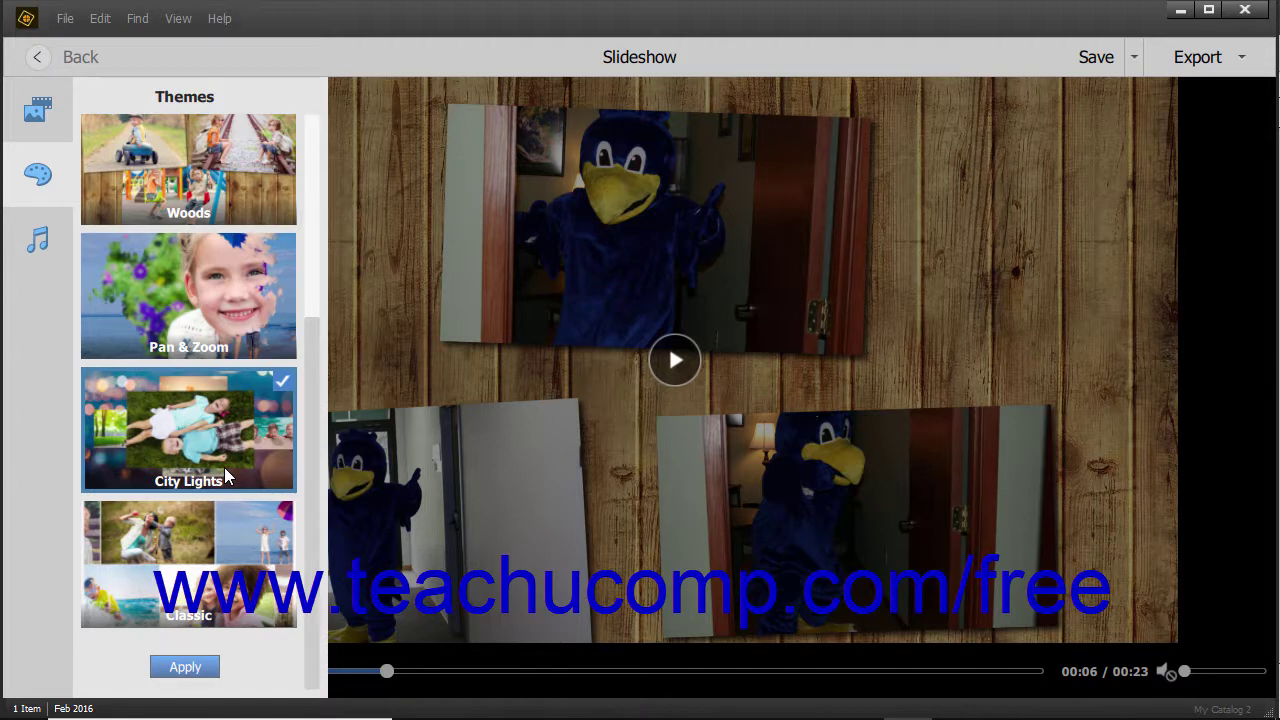
pyautogui.click(185, 667)
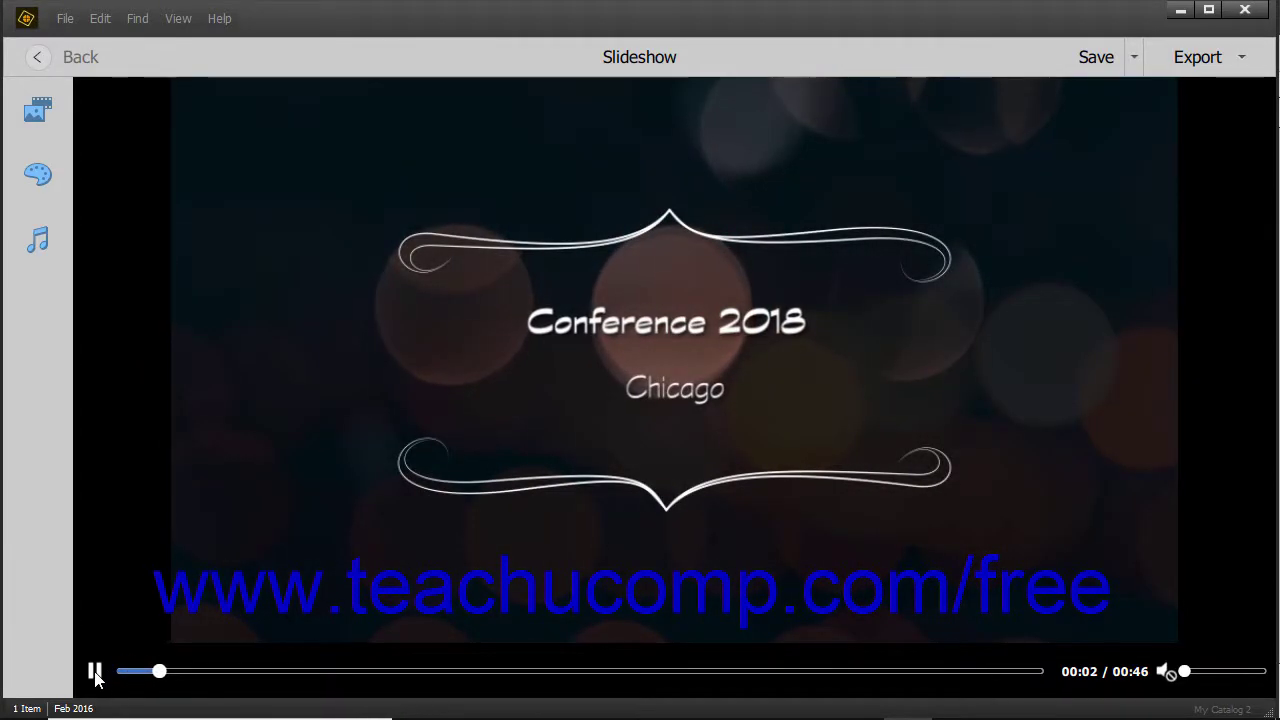
pyautogui.click(95, 672)
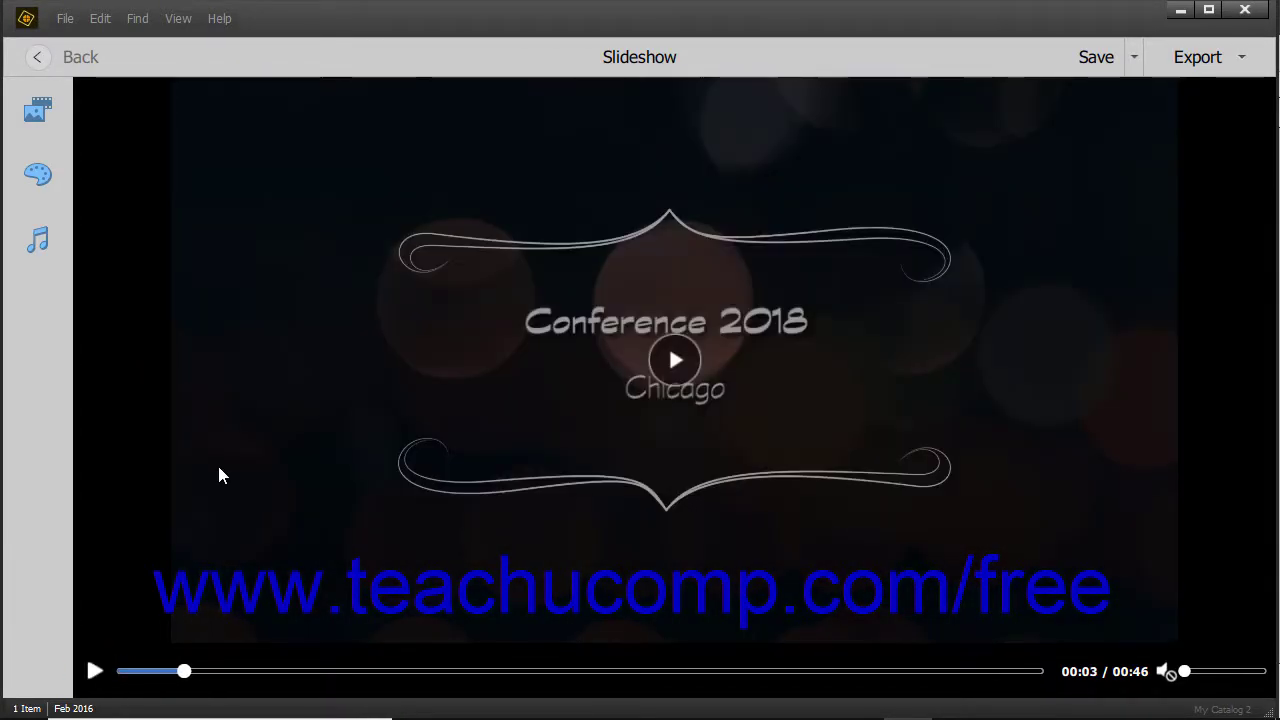
pyautogui.click(40, 243)
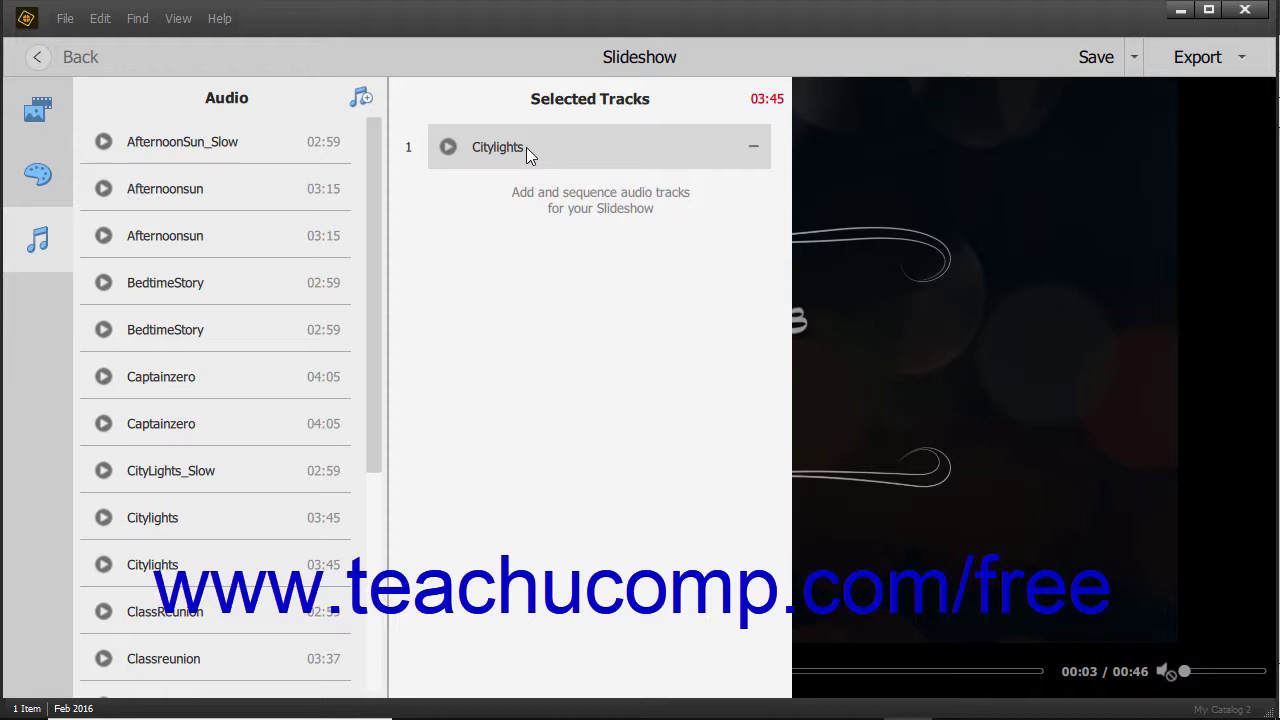
# - Preview the Citylights track and add Afternoonsun and BedtimeStory as extra music tracks
pyautogui.click(448, 147)
pyautogui.click(448, 147)
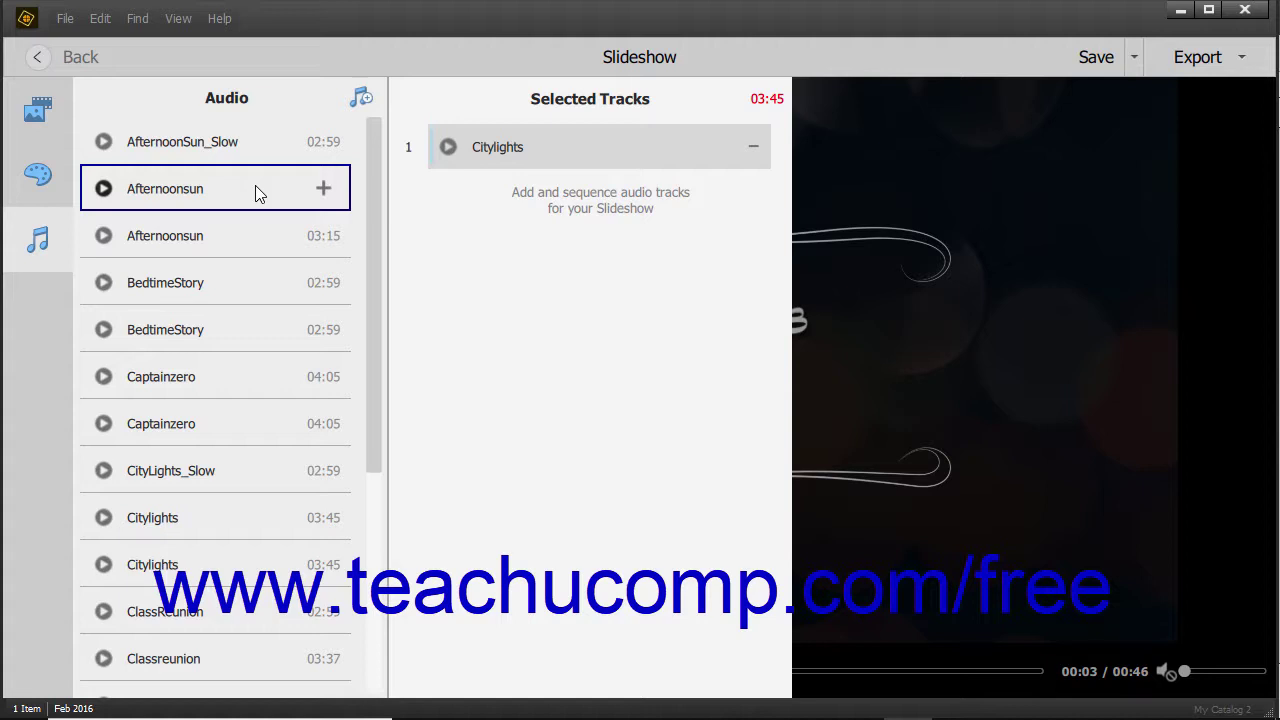
pyautogui.click(324, 189)
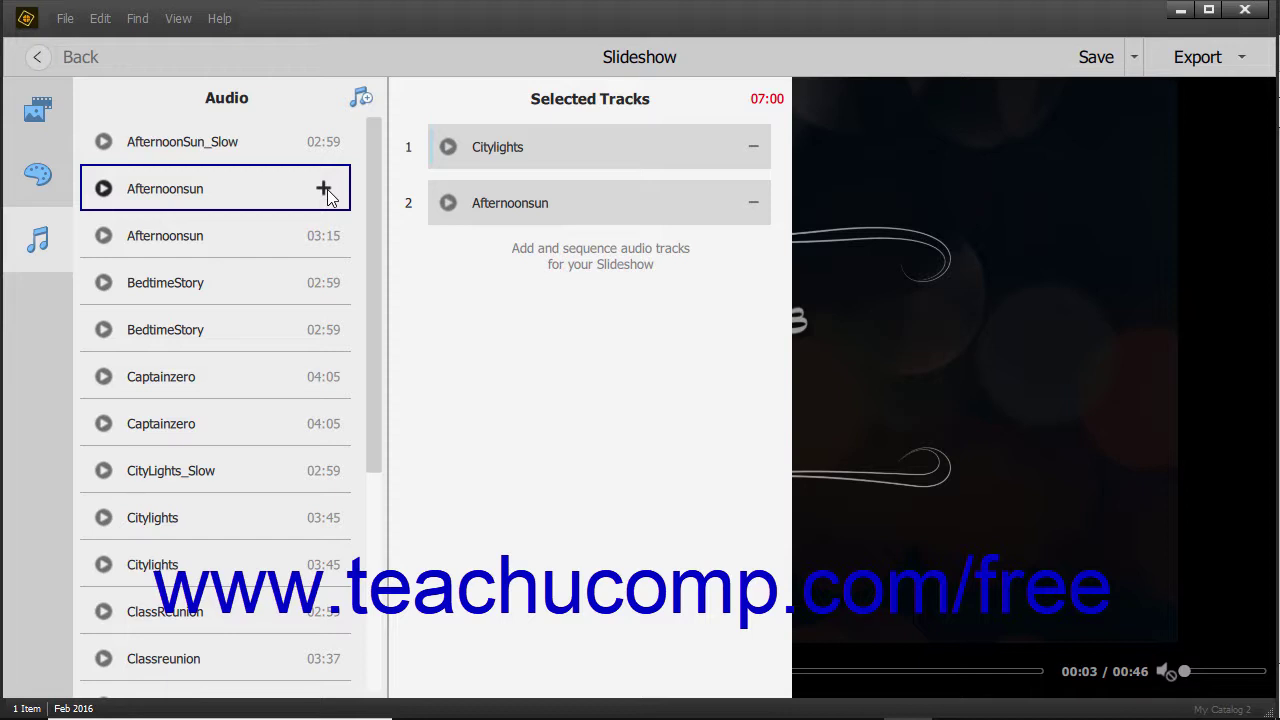
pyautogui.click(324, 284)
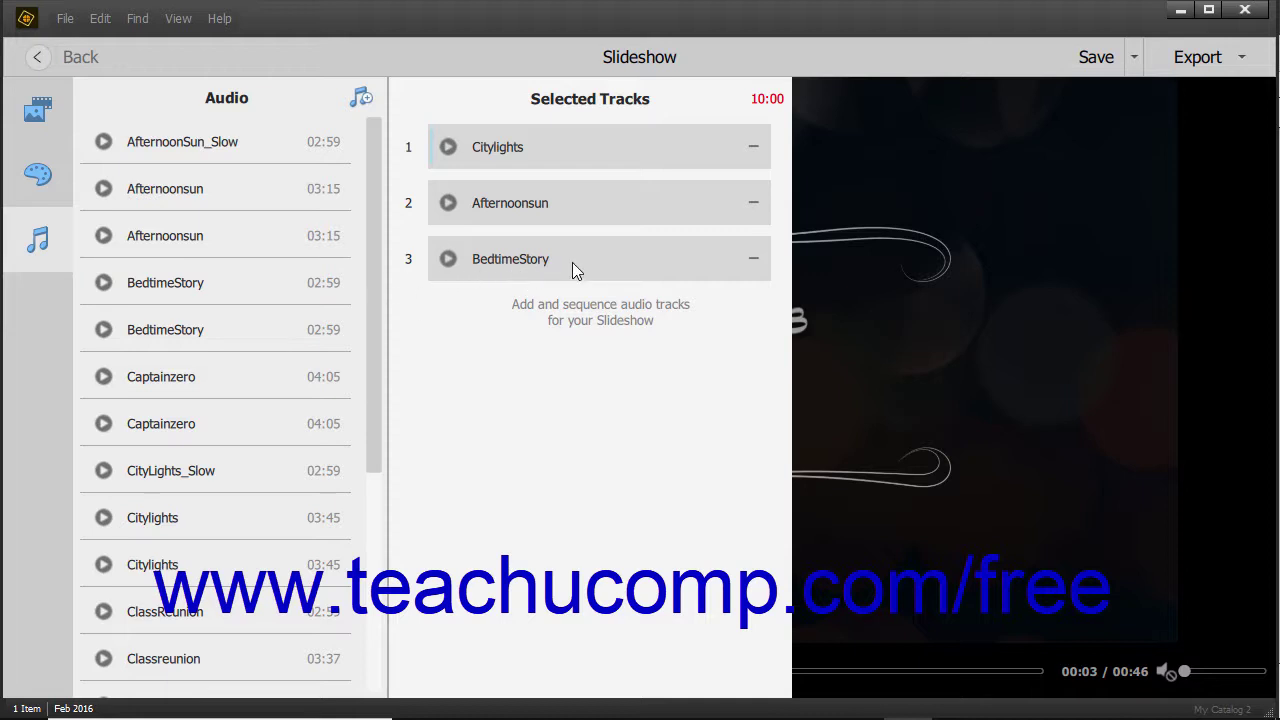
# - Remove BedtimeStory and move Afternoonsun ahead of Citylights, totalling 07:00 of music
pyautogui.click(757, 258)
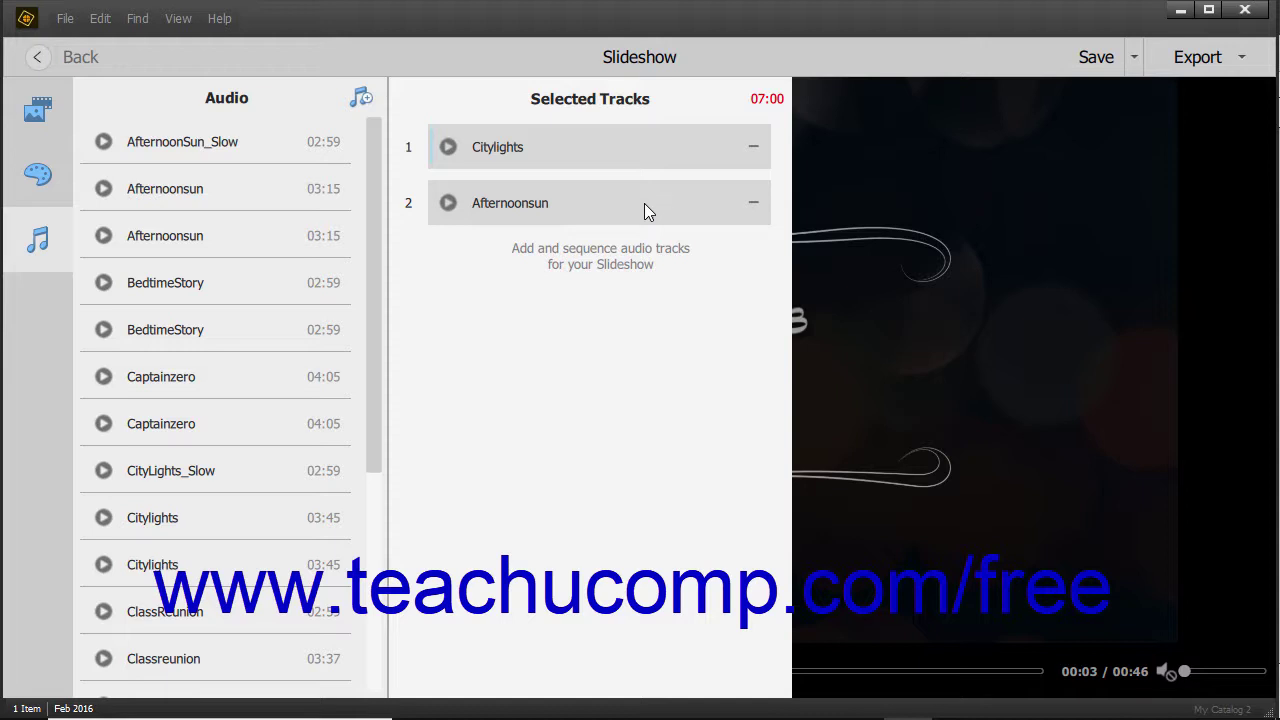
pyautogui.moveTo(644, 203); pyautogui.dragTo(642, 132)
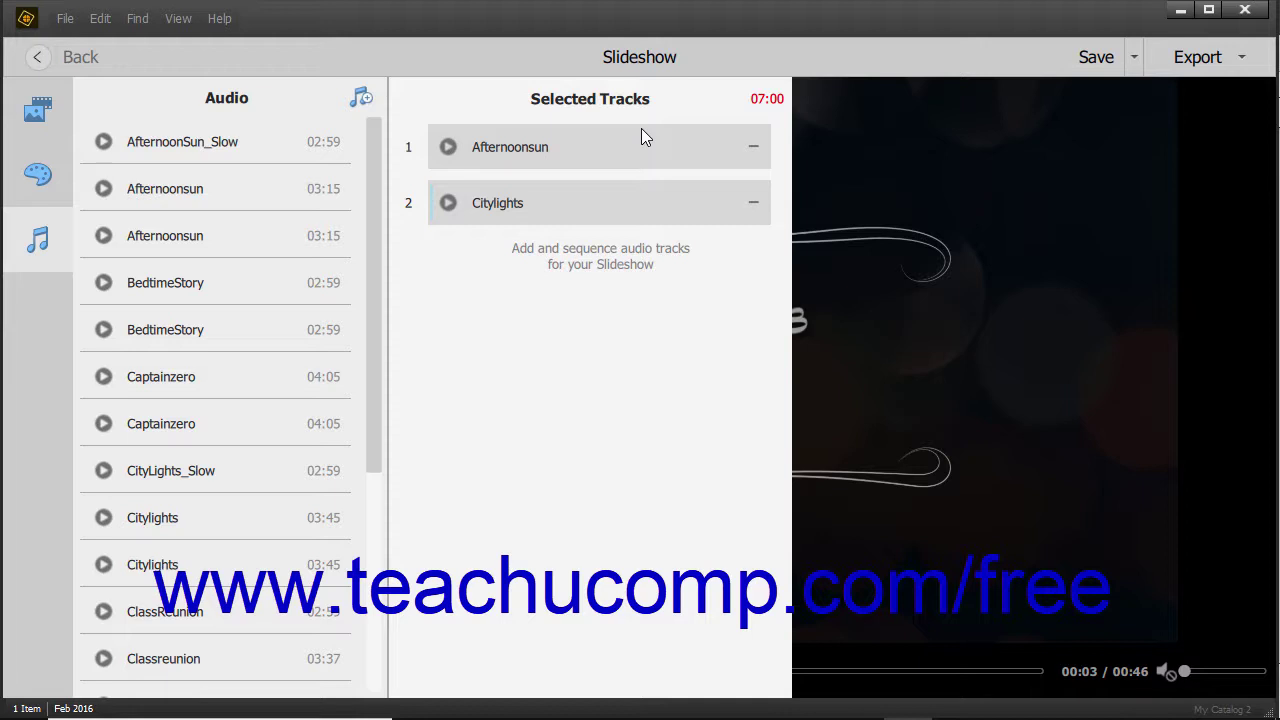
pyautogui.moveTo(352, 158)
# - Browse to Spin_Slow but cancel, then remove Afternoonsun so only Citylights (03:45) remains
pyautogui.click(358, 94)
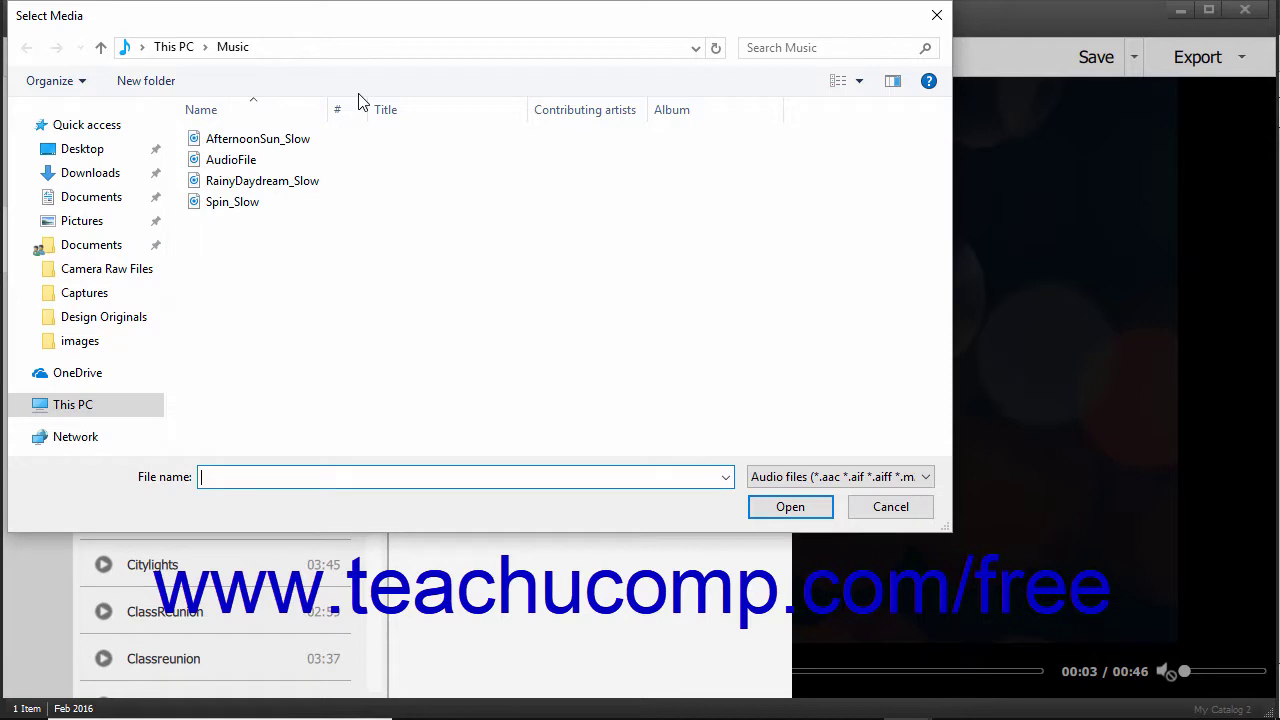
pyautogui.click(250, 203)
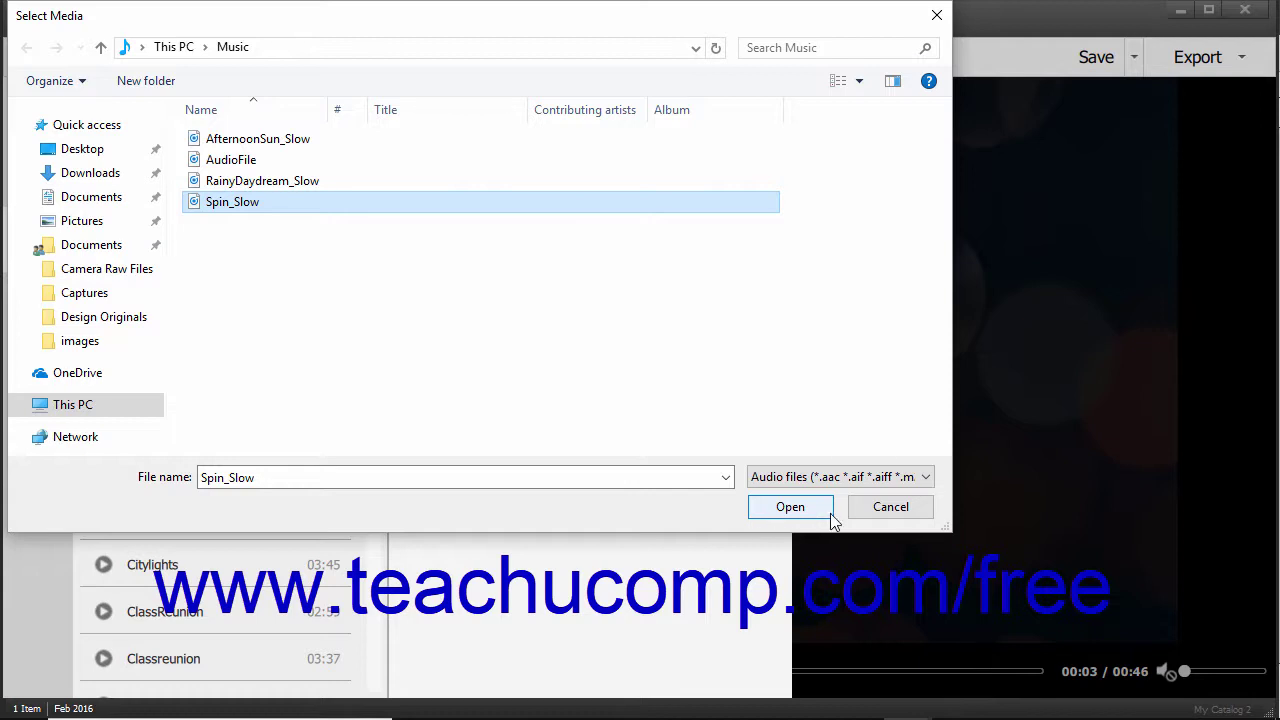
pyautogui.click(878, 507)
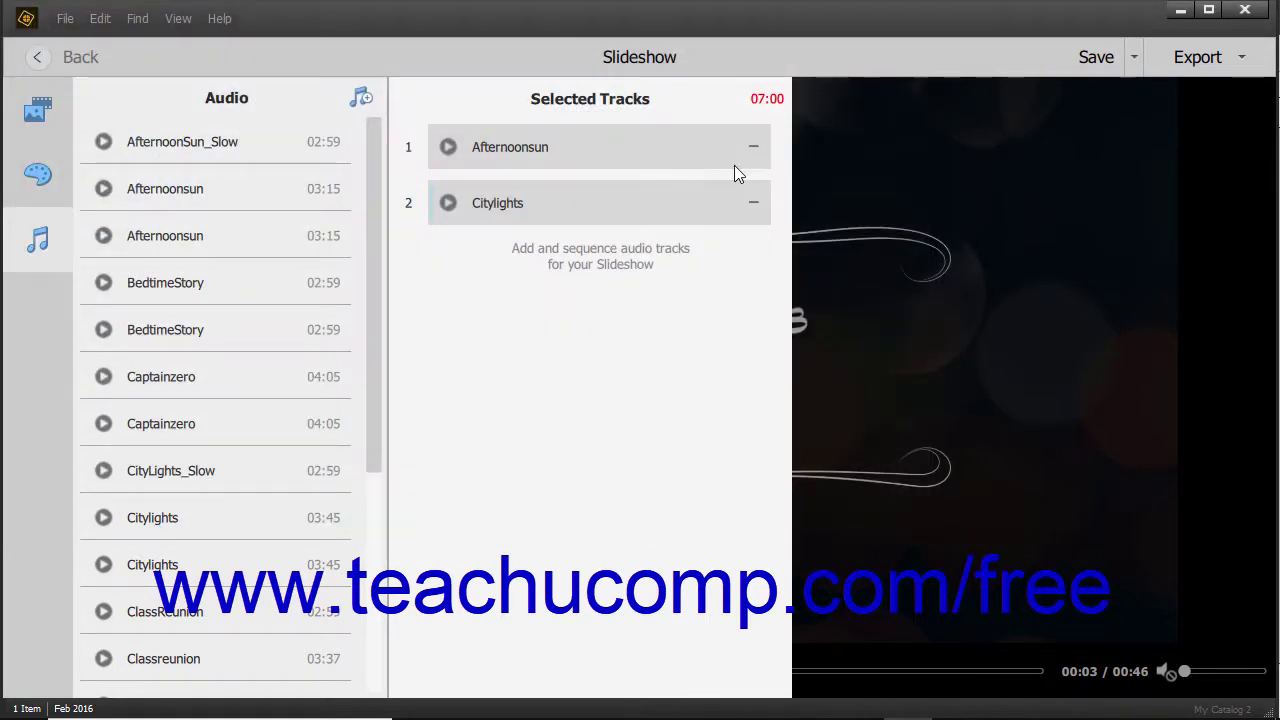
pyautogui.click(753, 147)
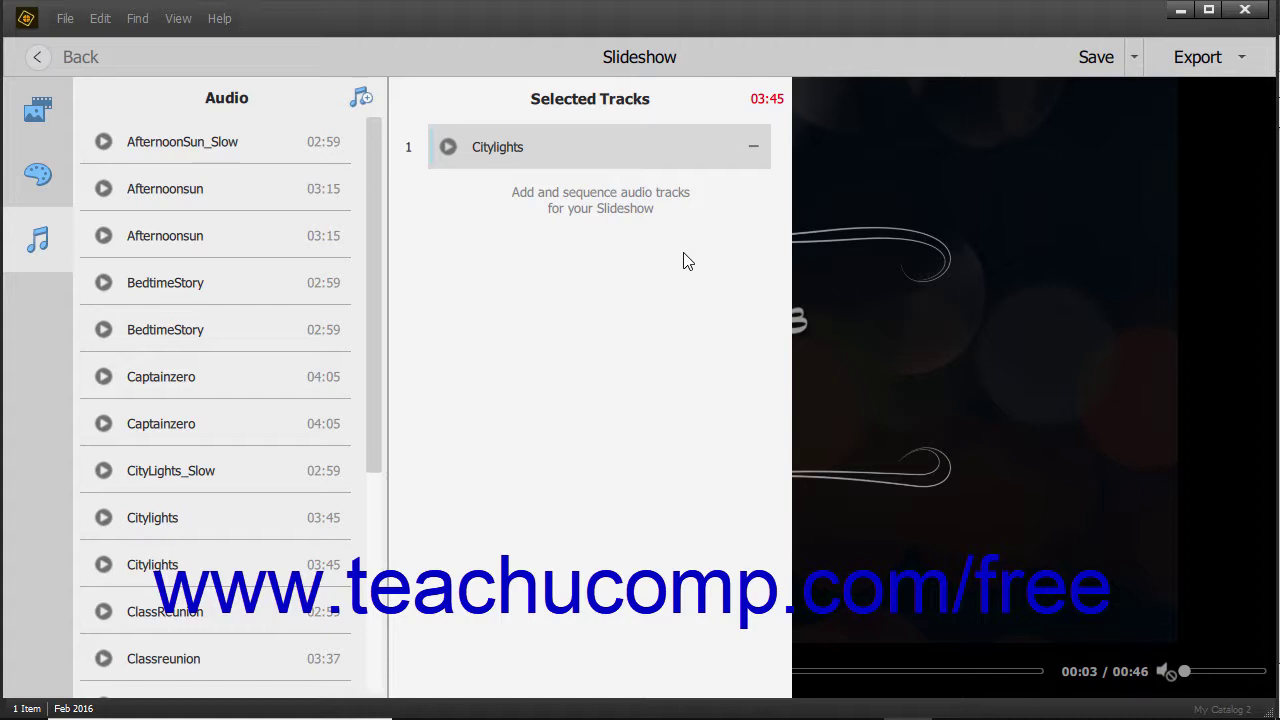
# - Hide the audio panel, play and pause the full slideshow preview, then save the project
pyautogui.click(21, 254)
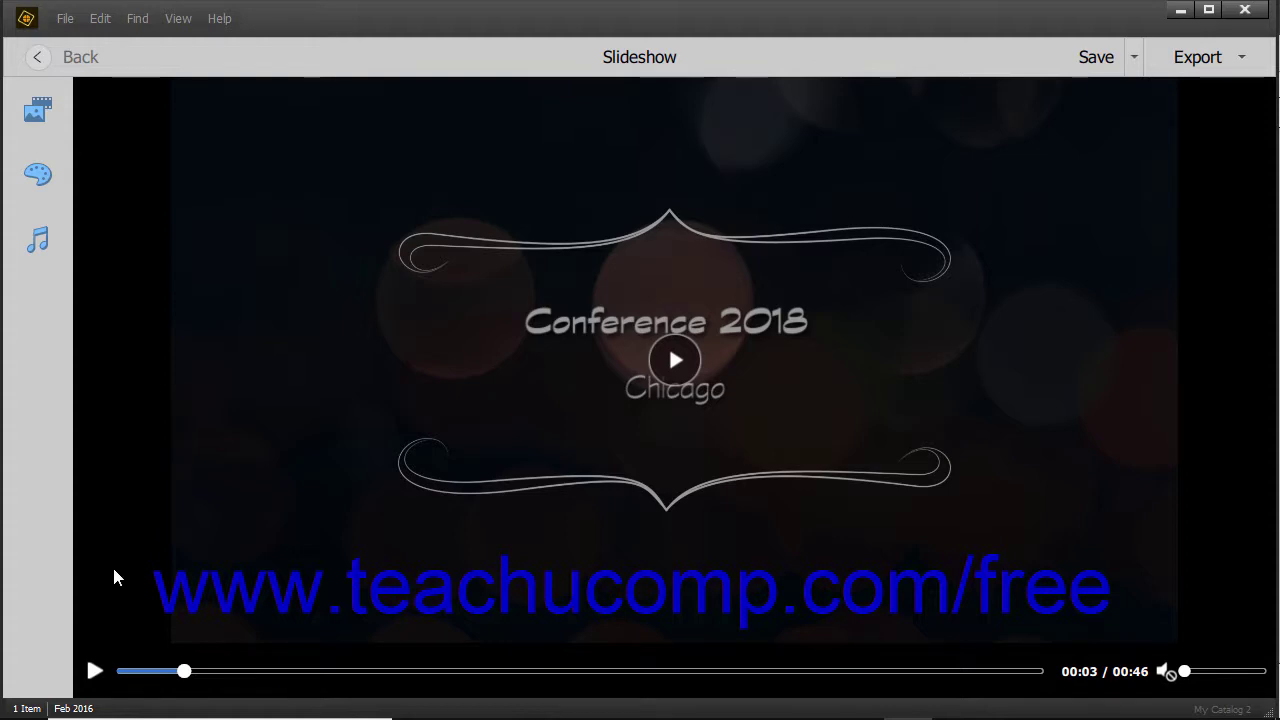
pyautogui.click(94, 672)
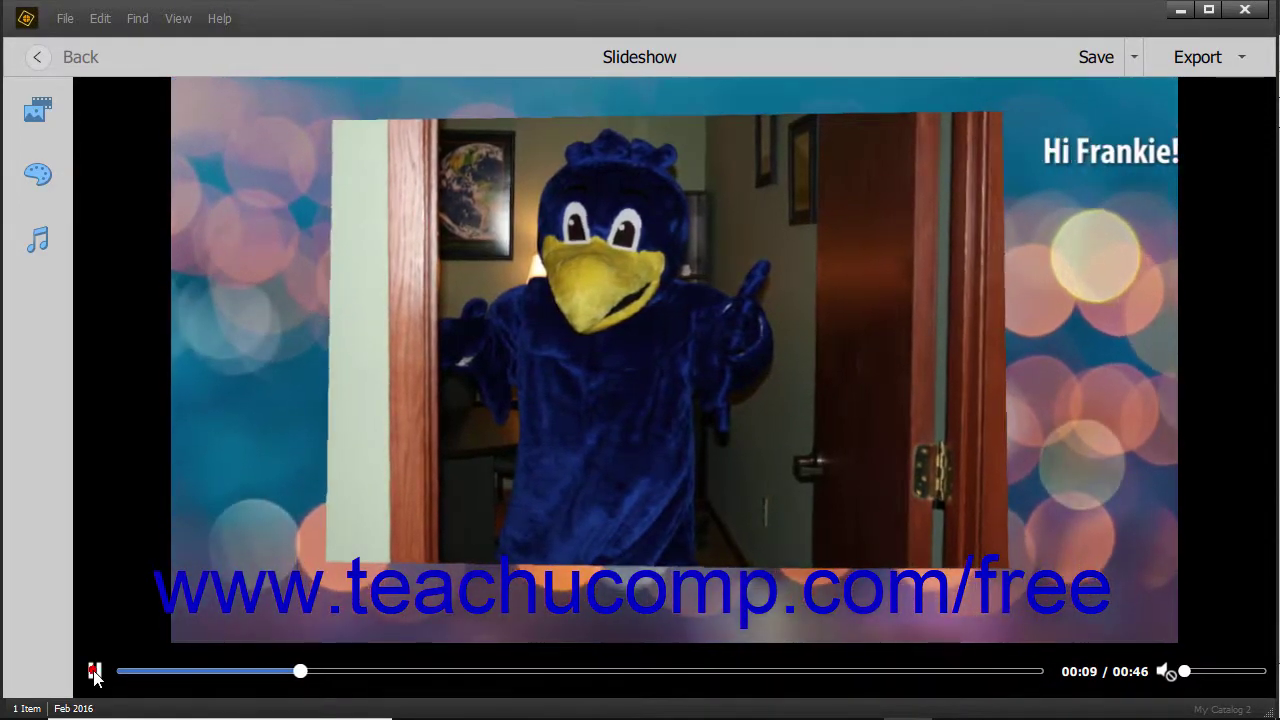
pyautogui.click(95, 672)
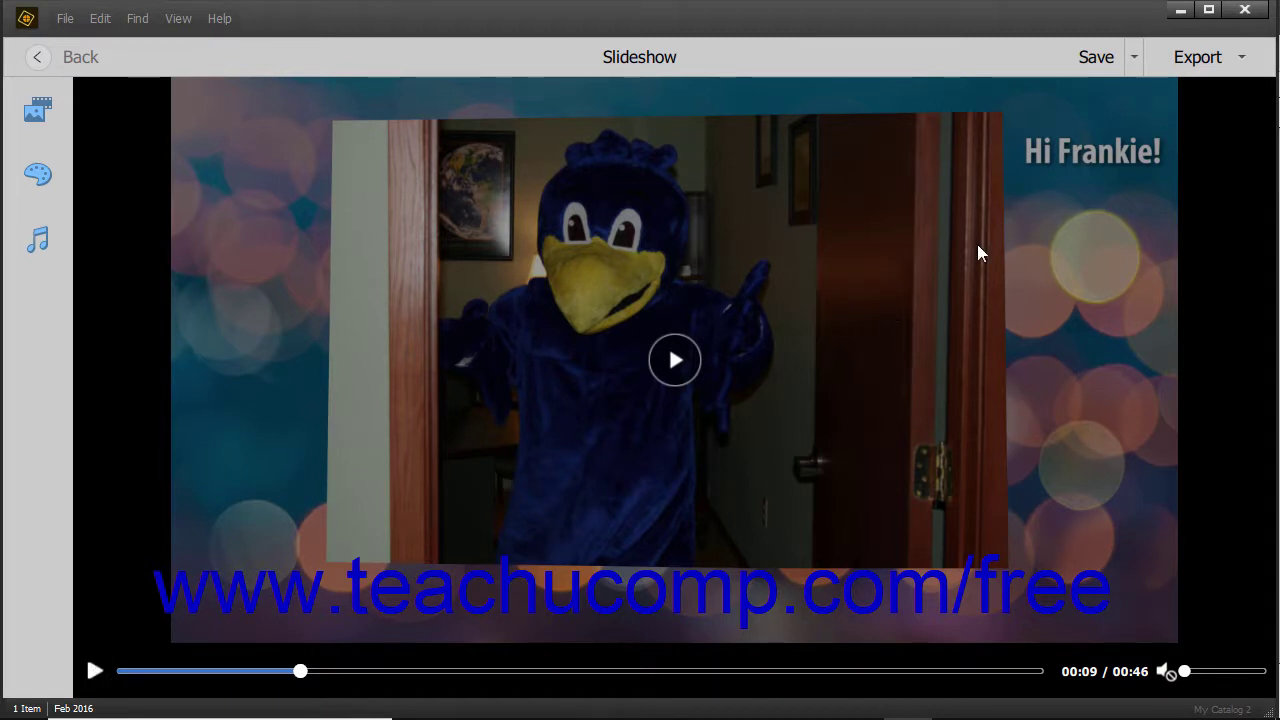
pyautogui.click(1093, 64)
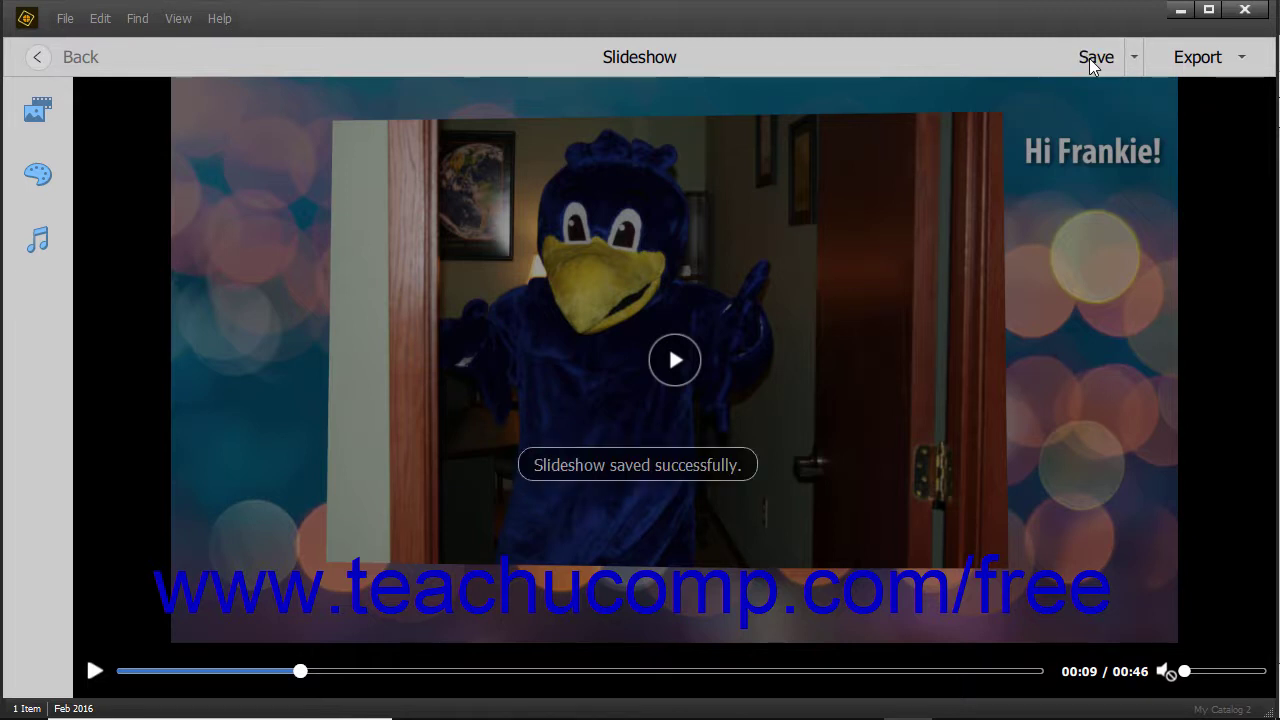
pyautogui.click(37, 110)
pyautogui.click(729, 101)
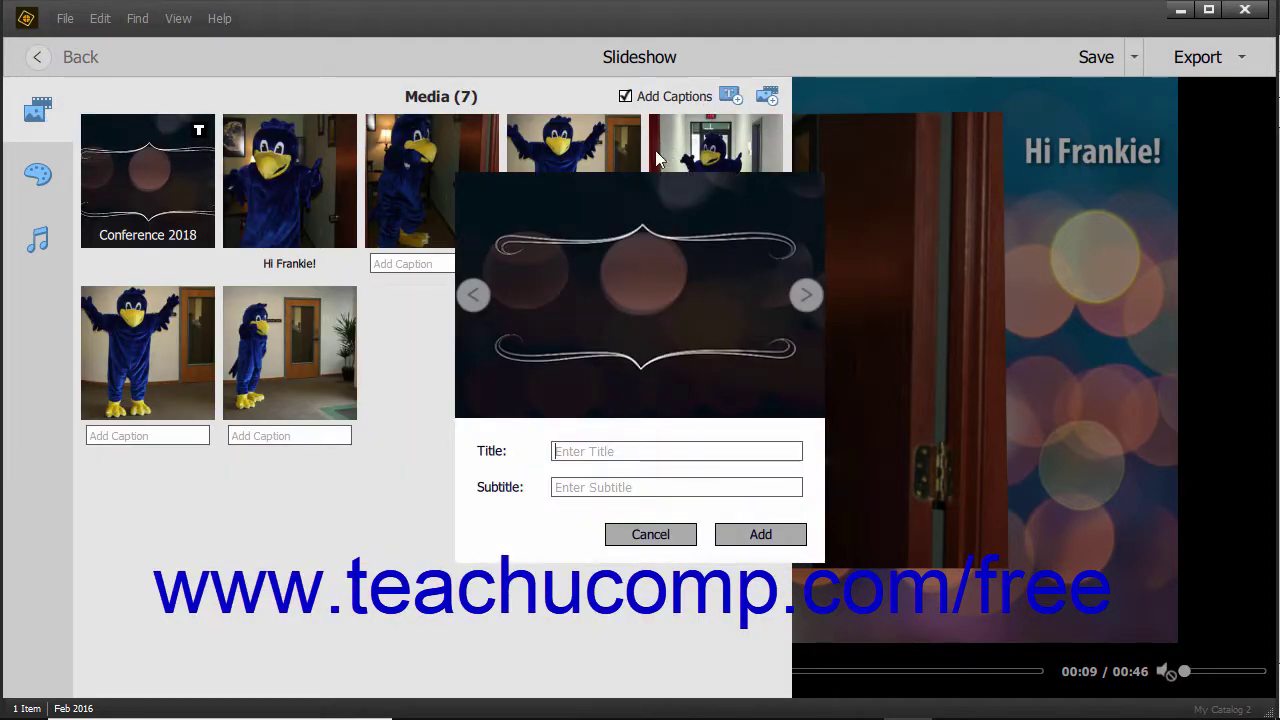
pyautogui.click(727, 537)
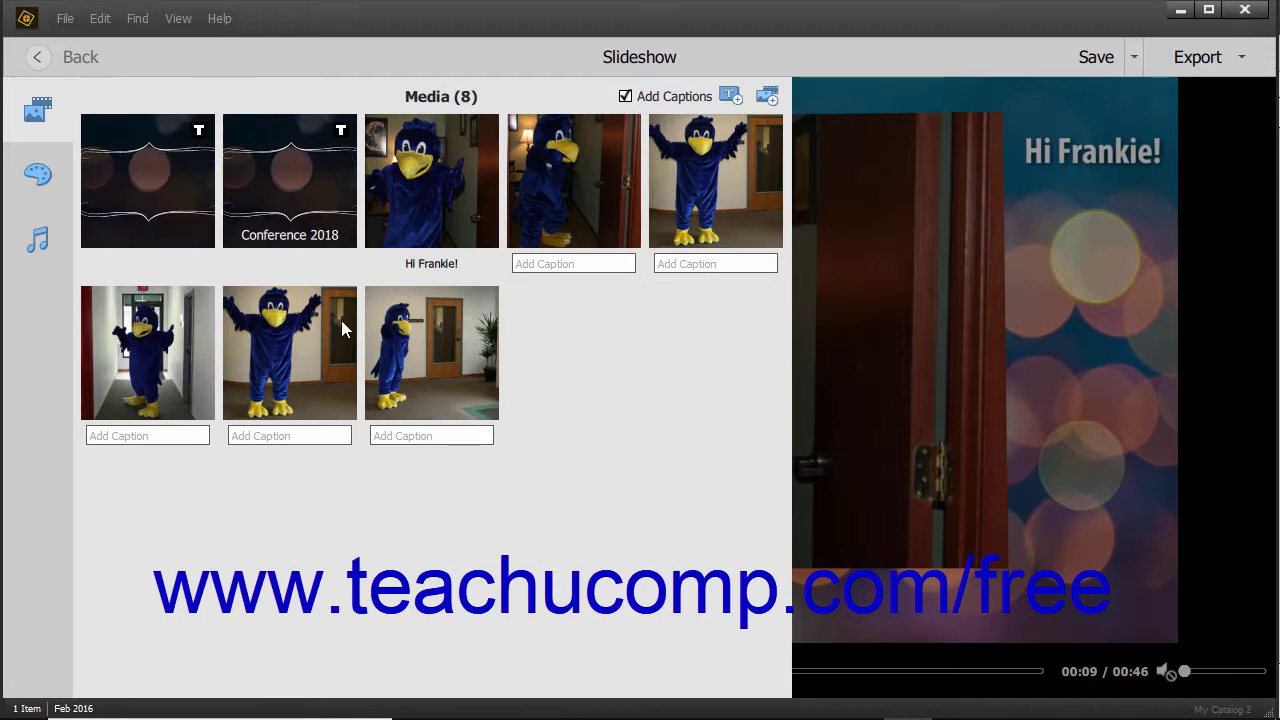
pyautogui.click(40, 110)
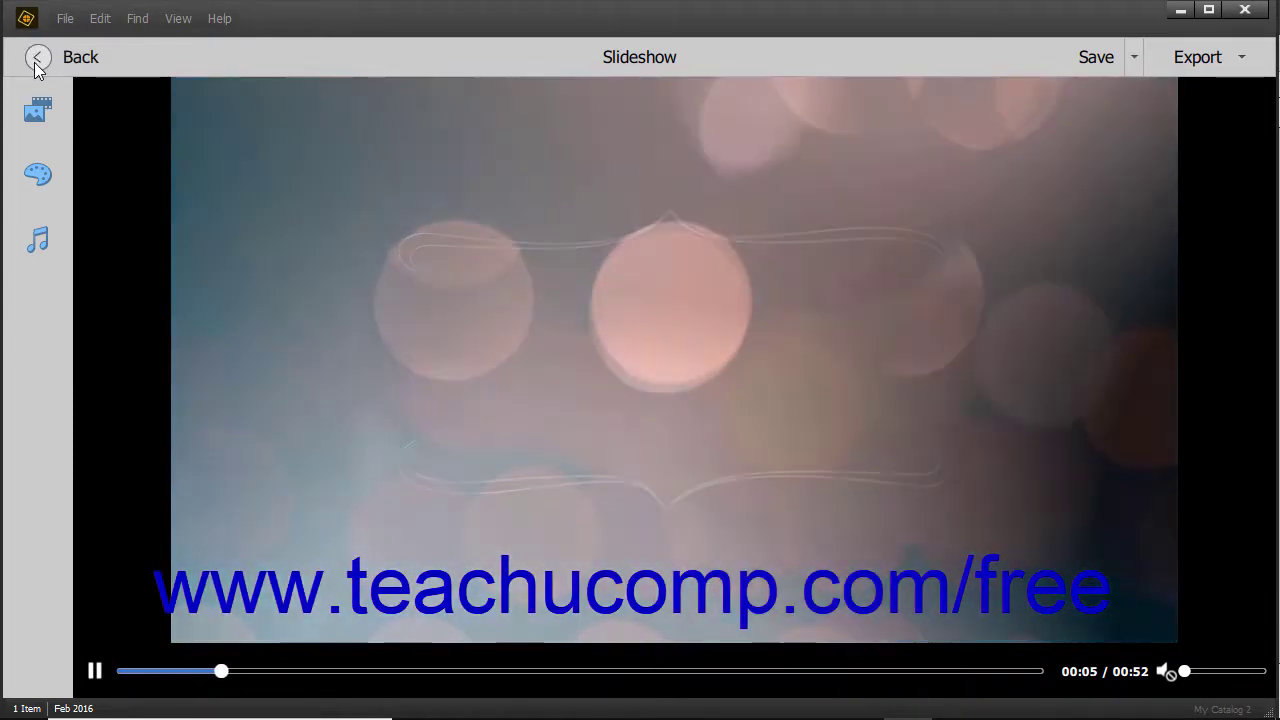
pyautogui.click(37, 60)
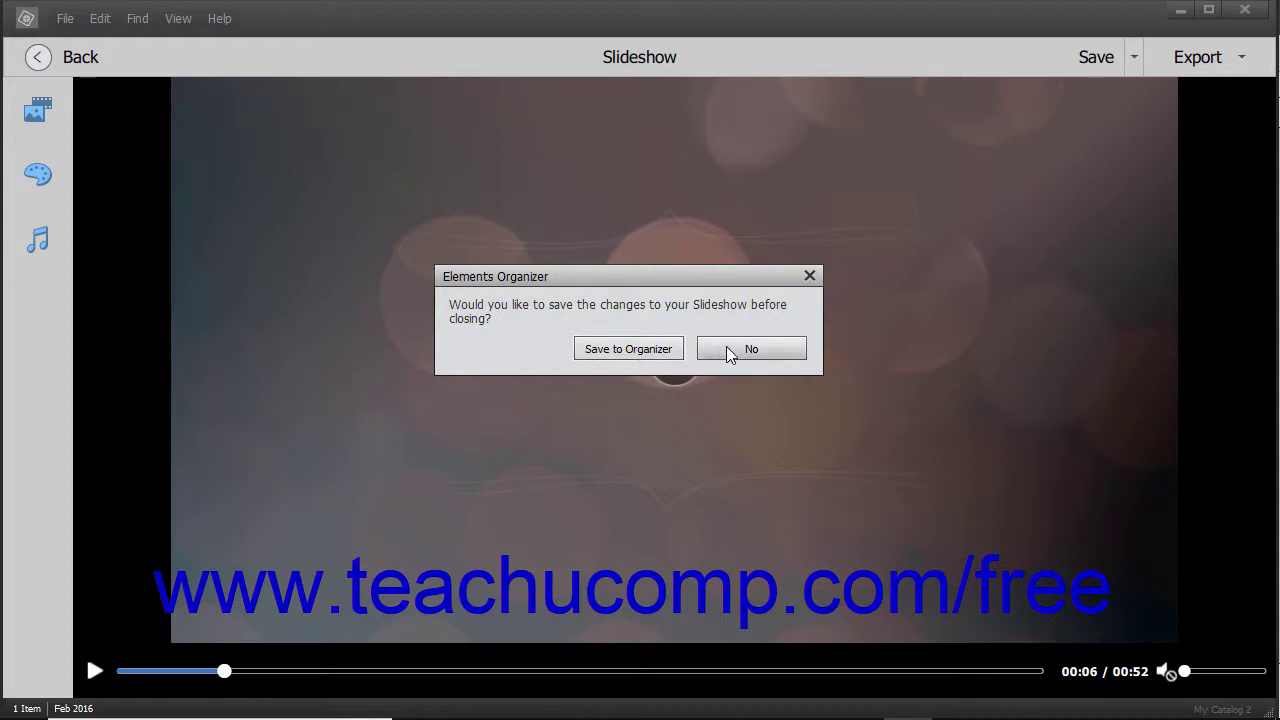
pyautogui.click(810, 277)
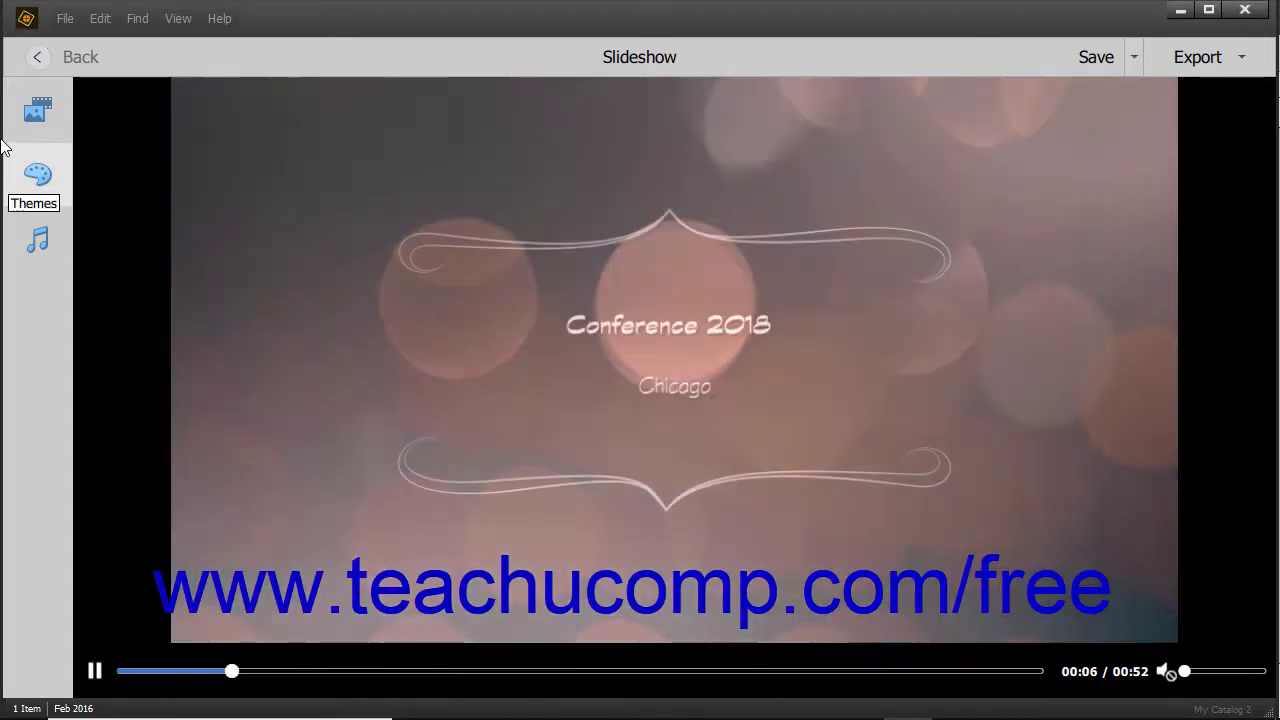
pyautogui.click(95, 670)
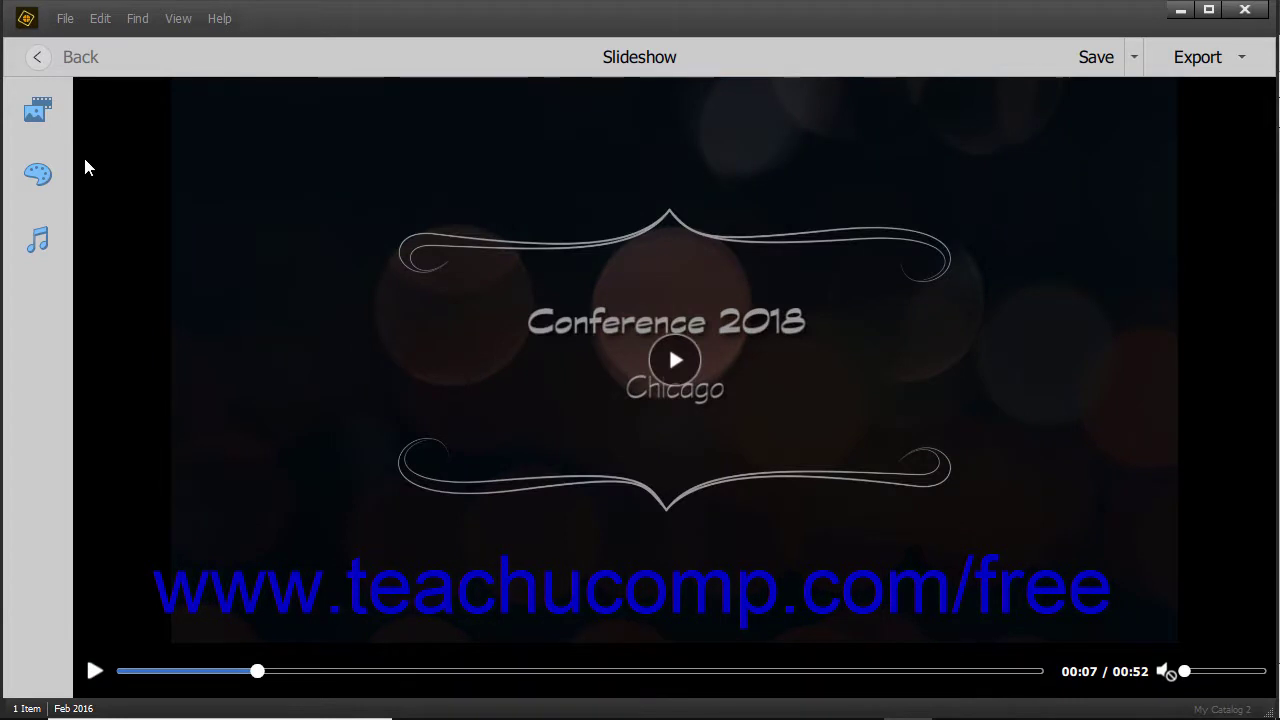
pyautogui.click(38, 110)
pyautogui.click(125, 163)
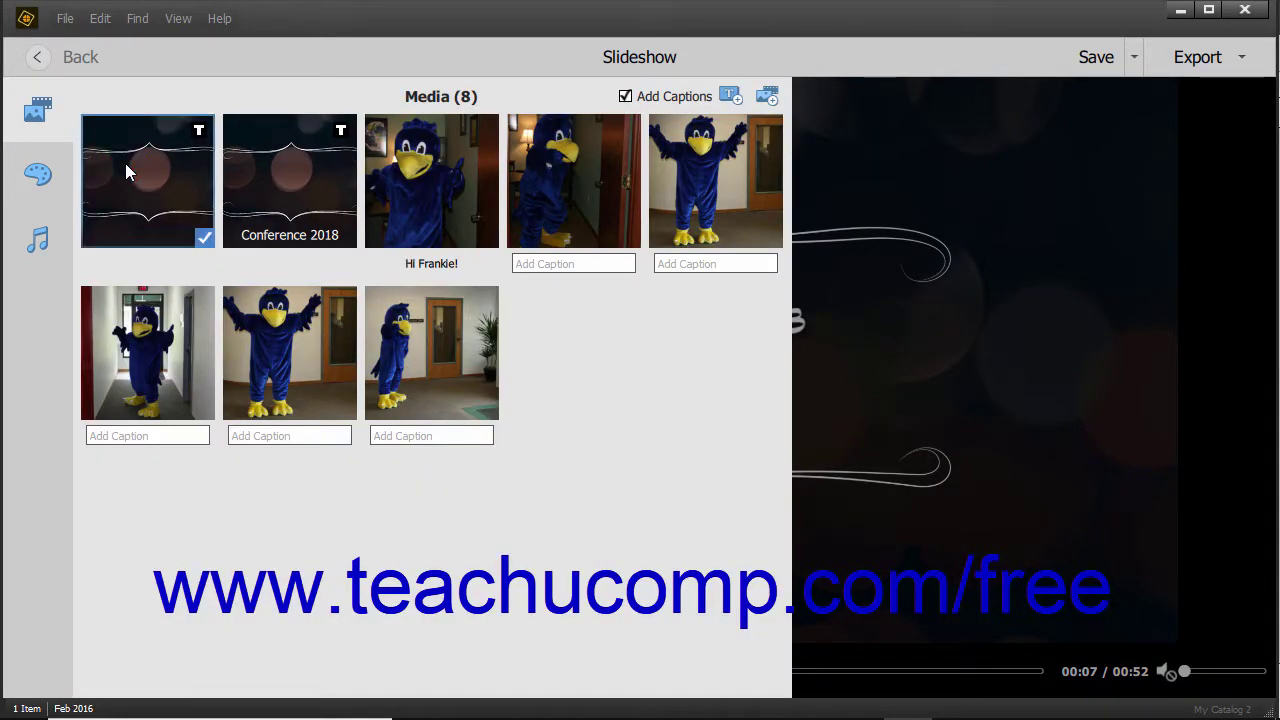
pyautogui.rightClick(125, 163)
pyautogui.click(148, 205)
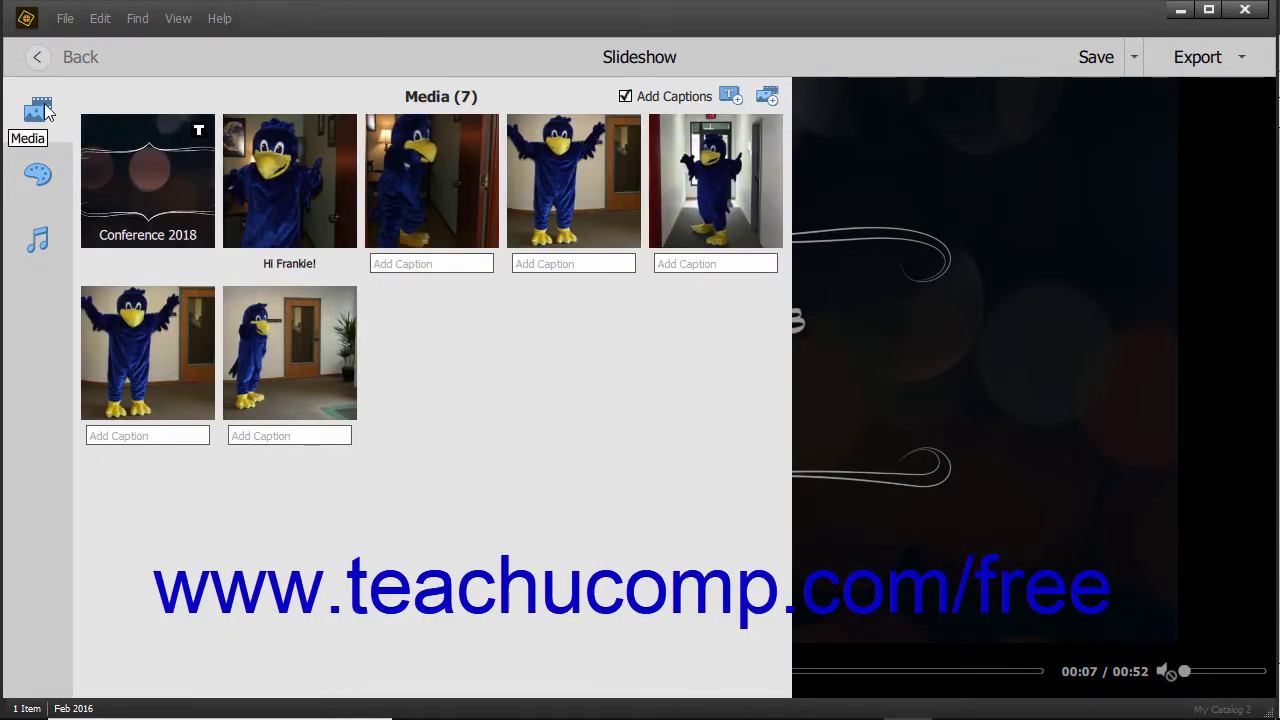
pyautogui.click(40, 108)
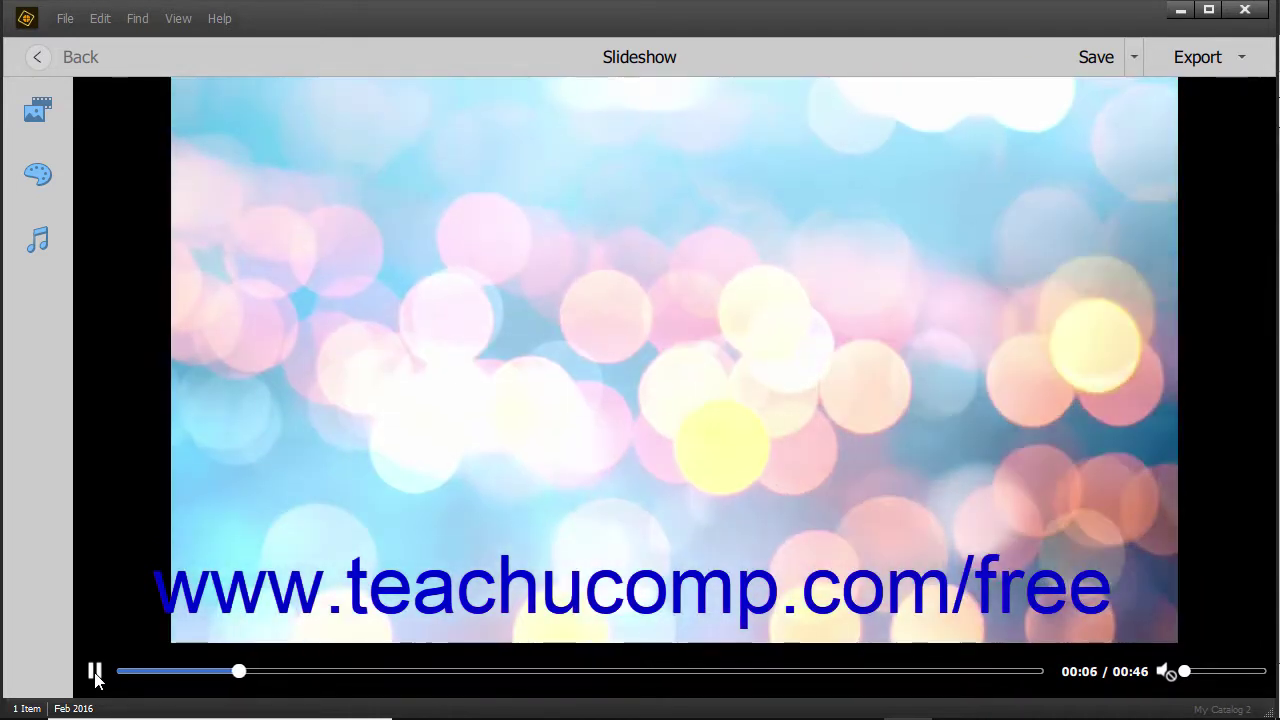
# - Pause and save the slideshow, then begin a Save As copy named Copy1
pyautogui.click(95, 673)
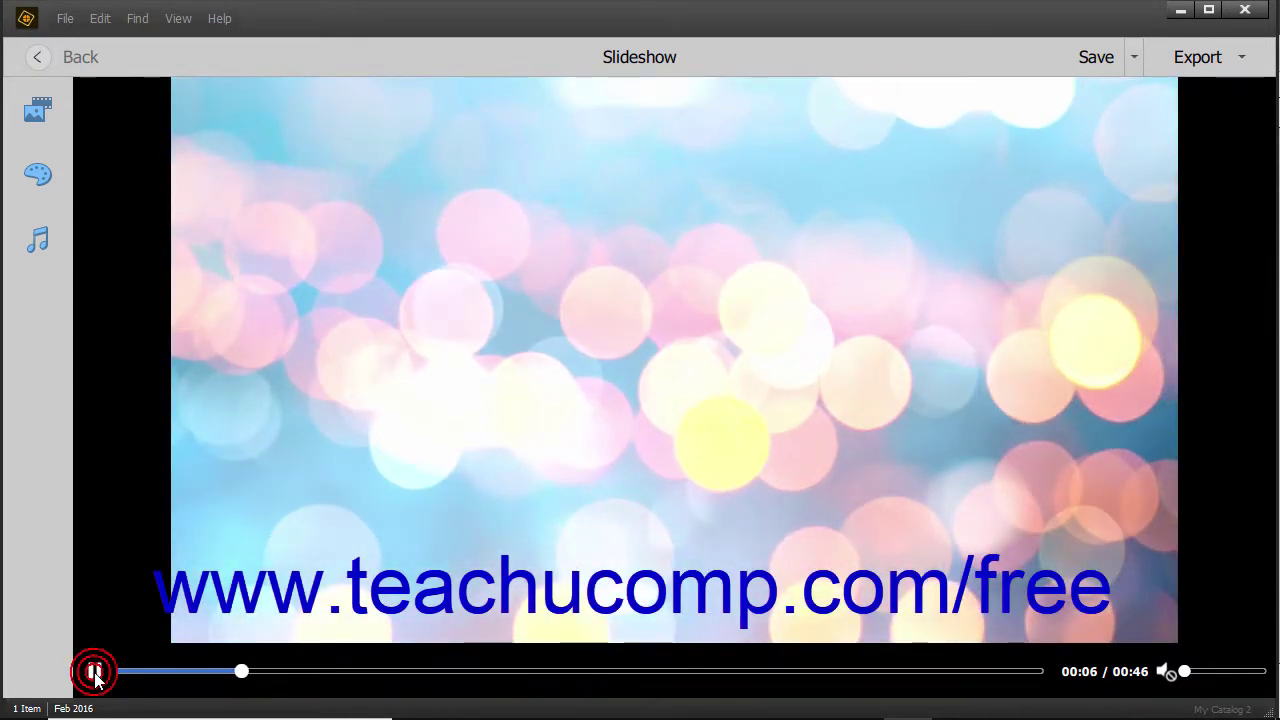
pyautogui.click(1081, 60)
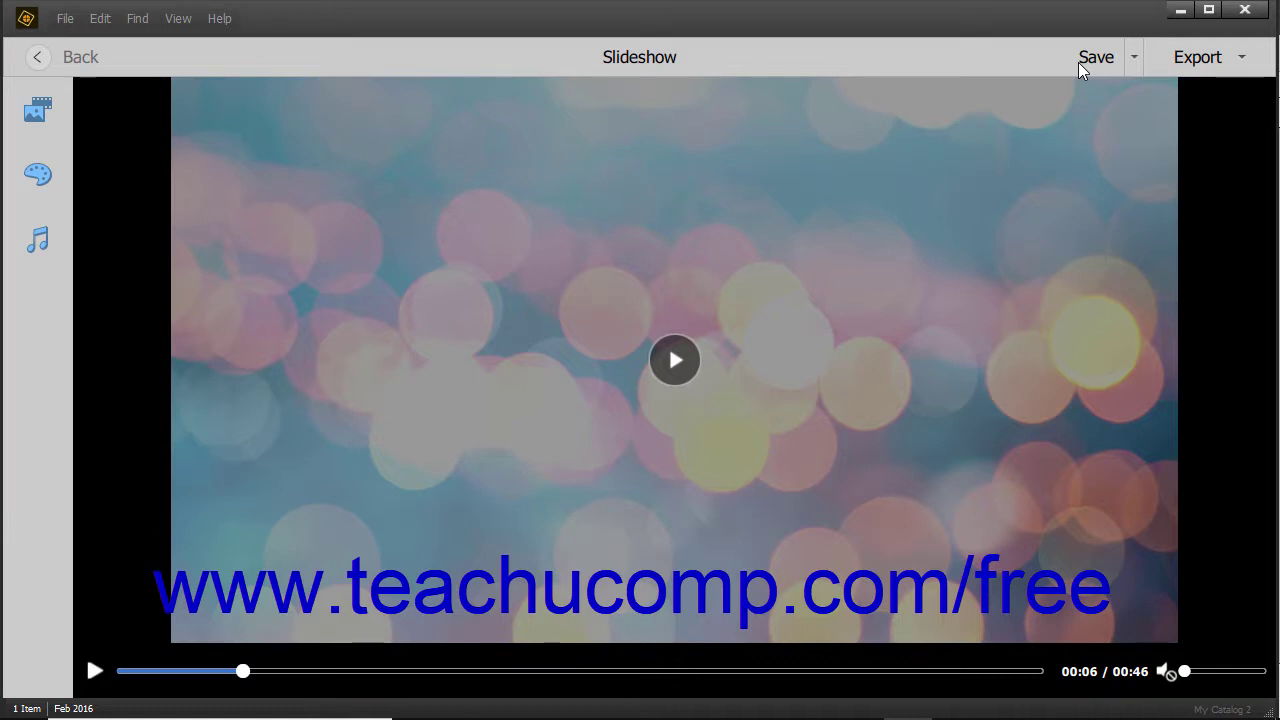
pyautogui.click(1136, 63)
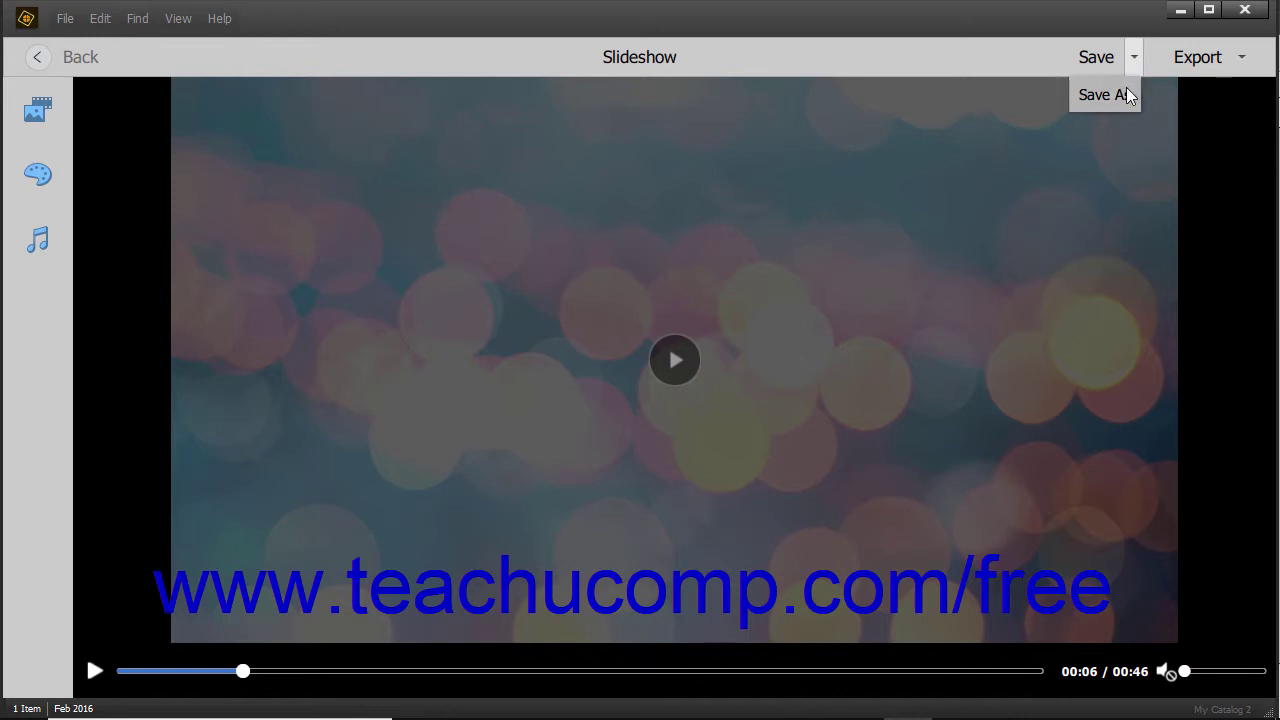
pyautogui.click(1120, 94)
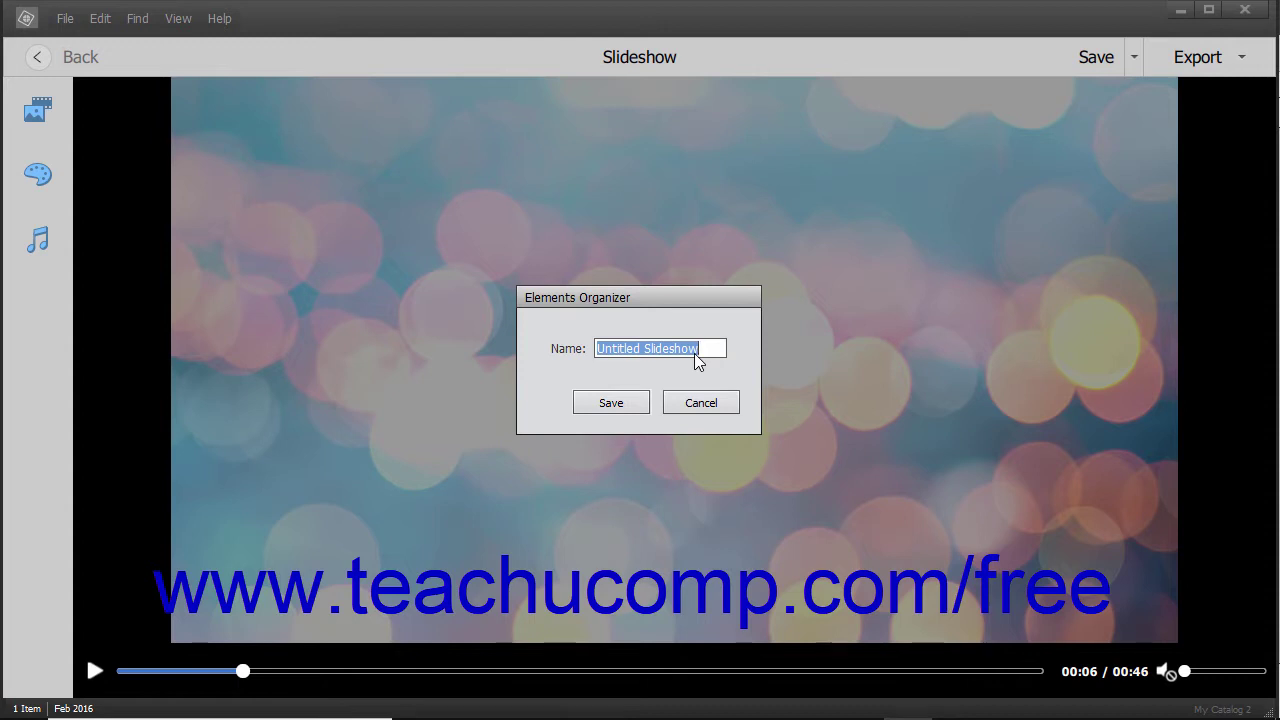
pyautogui.write('Copy1')
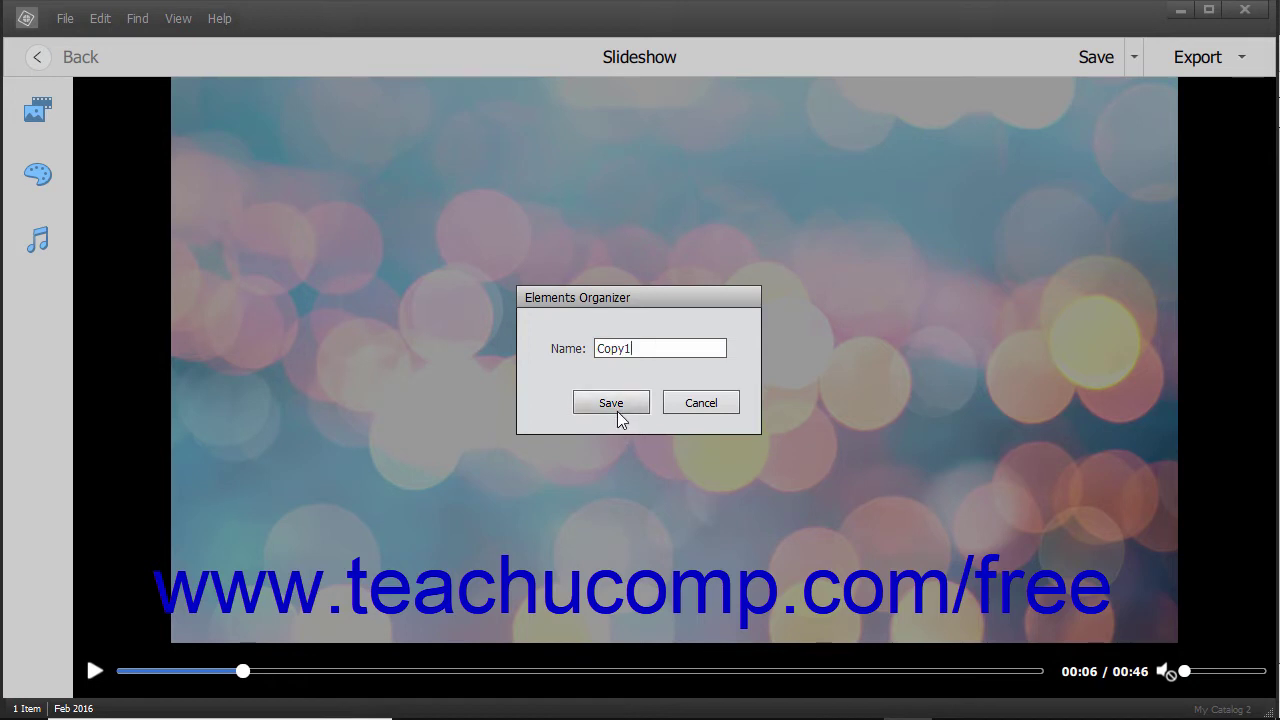